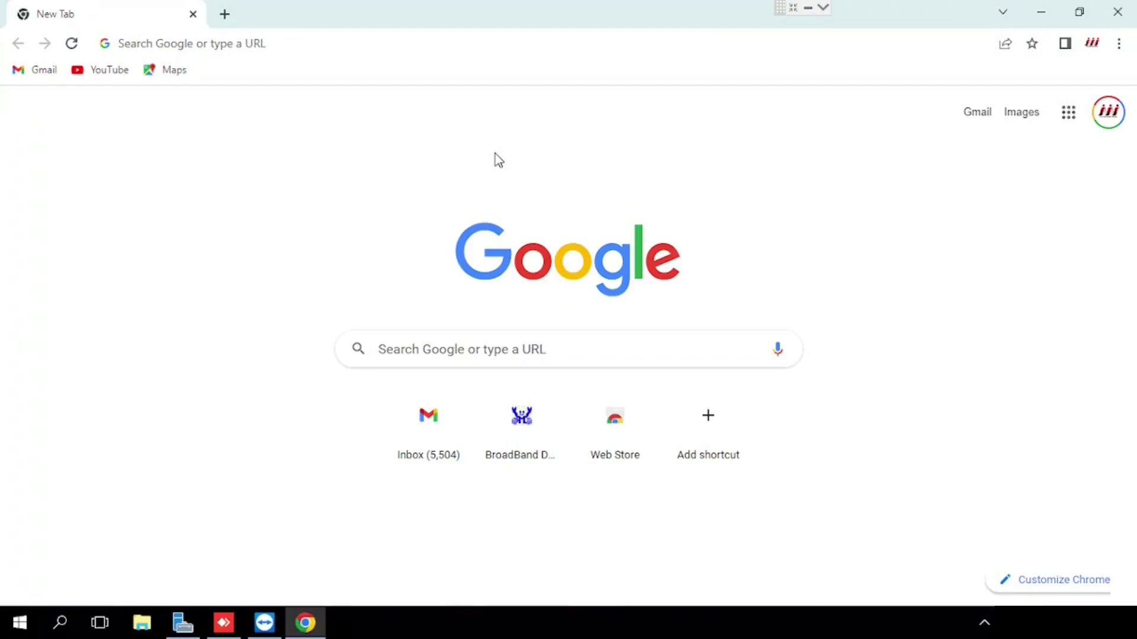
Check the Ethernet connection details in ncpa.cpl, confirming gateway 192.168.1.1
key(super+r)
text(n)
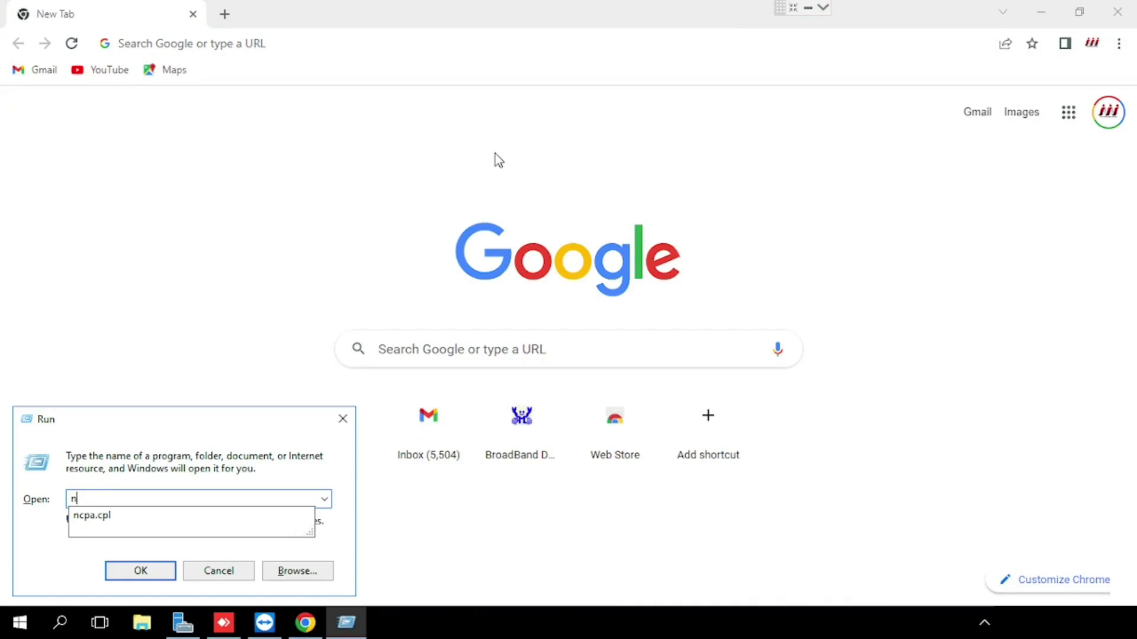
key(Down)
key(Return)
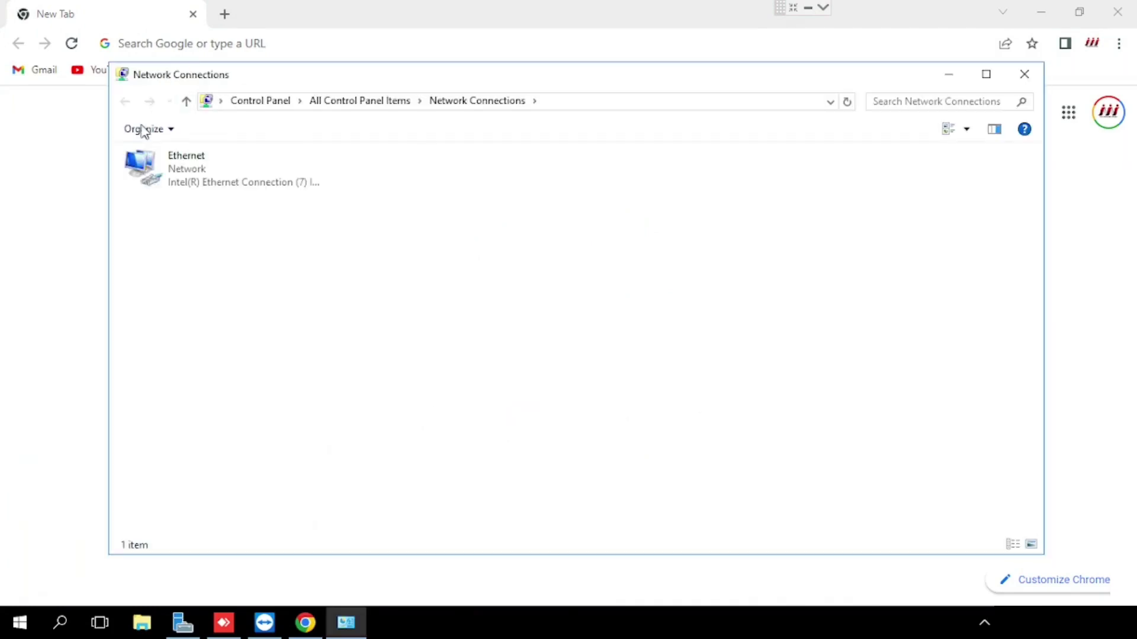
double_click(161, 160)
click(478, 302)
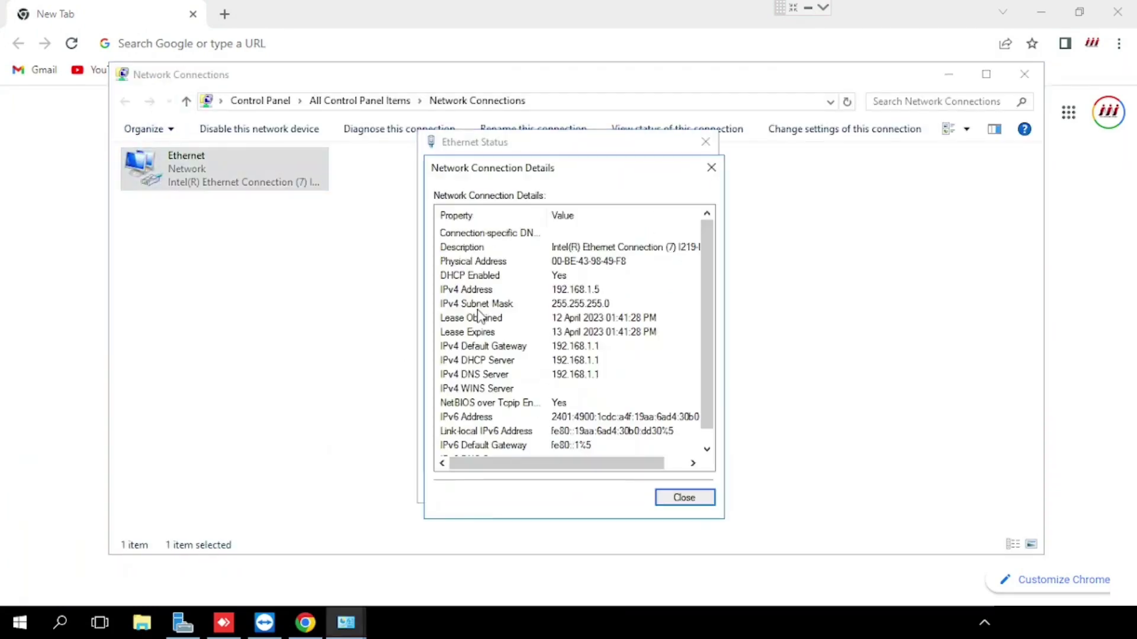
click(499, 277)
click(682, 497)
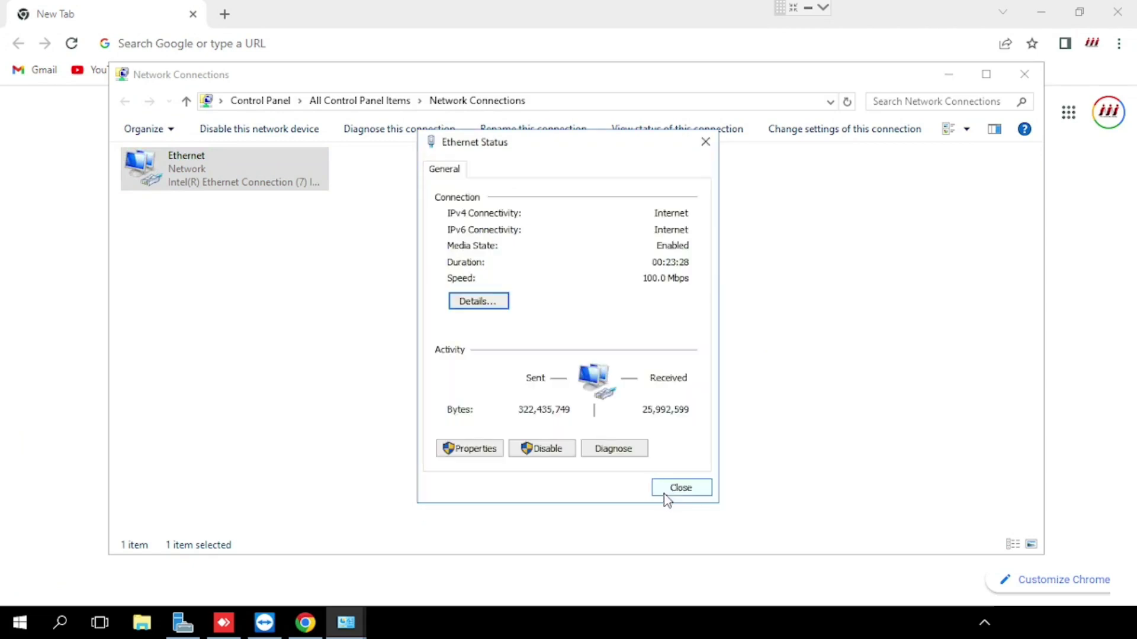
Load the router address 192.168.1.1 in Chrome
click(254, 43)
text(http://192.168.1.1/)
key(Return)
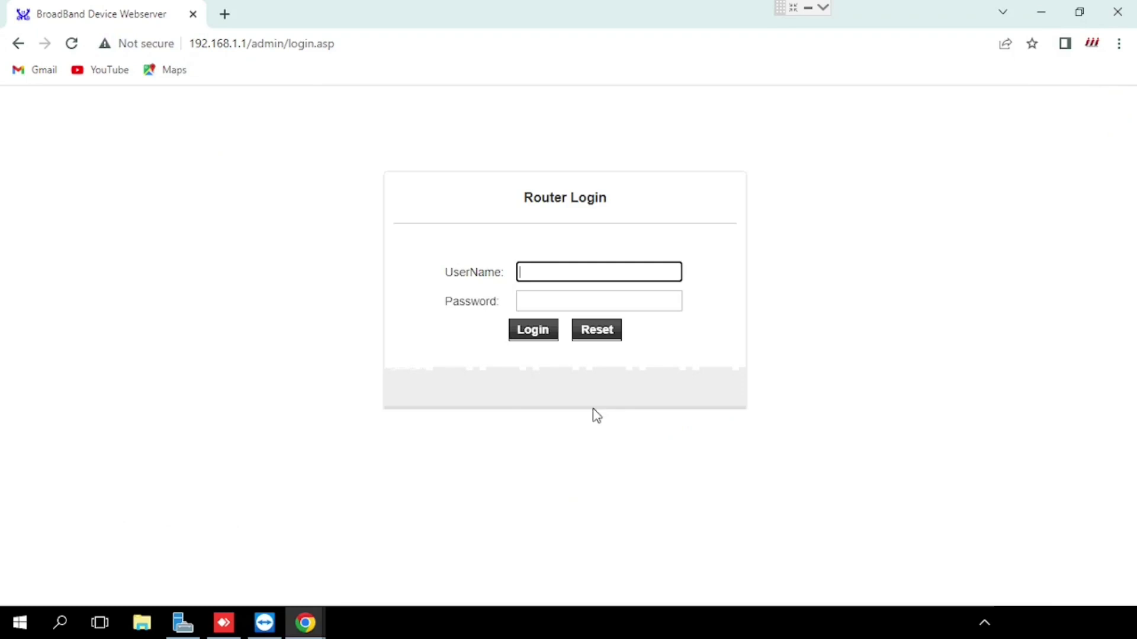
Enter 'admin' as the router login username and move to the Password field
click(556, 287)
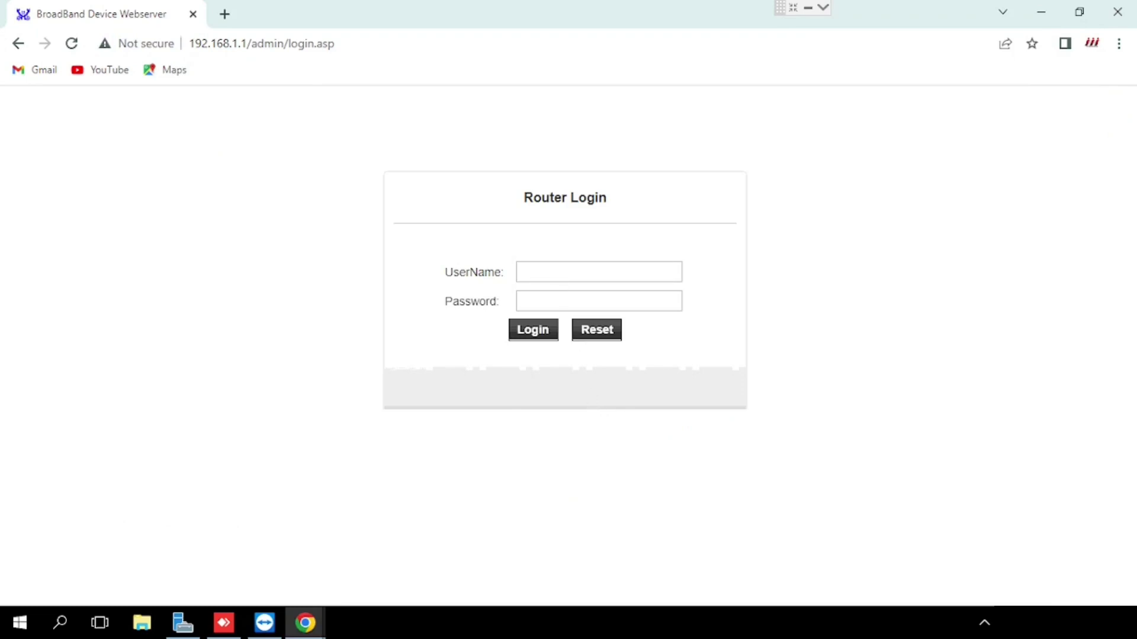
click(557, 277)
text(admin)
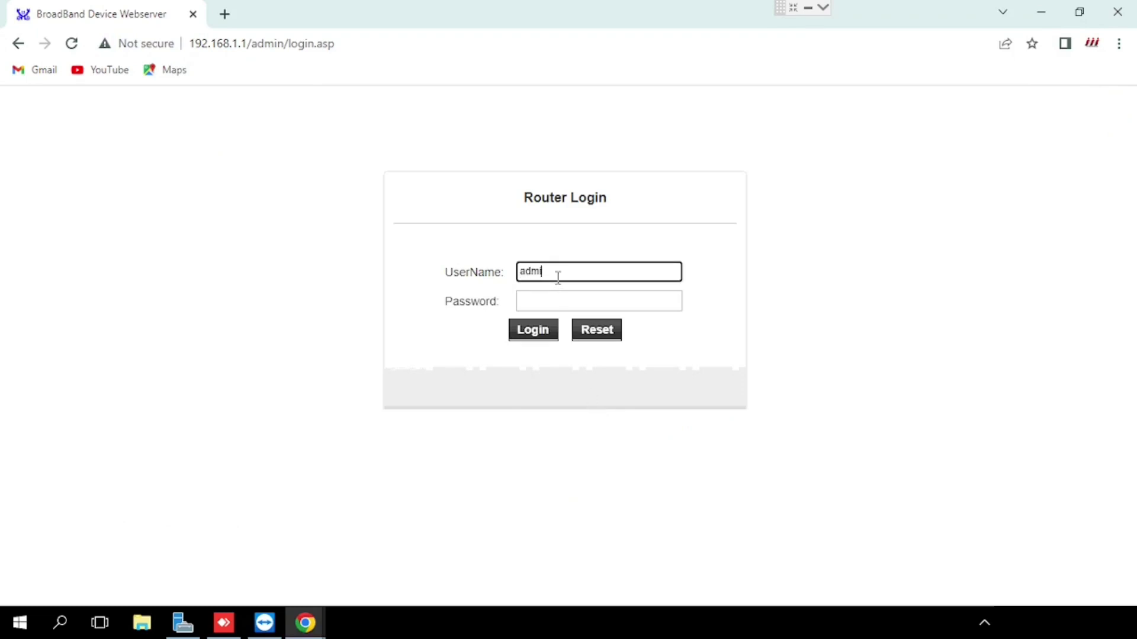
key(Tab)
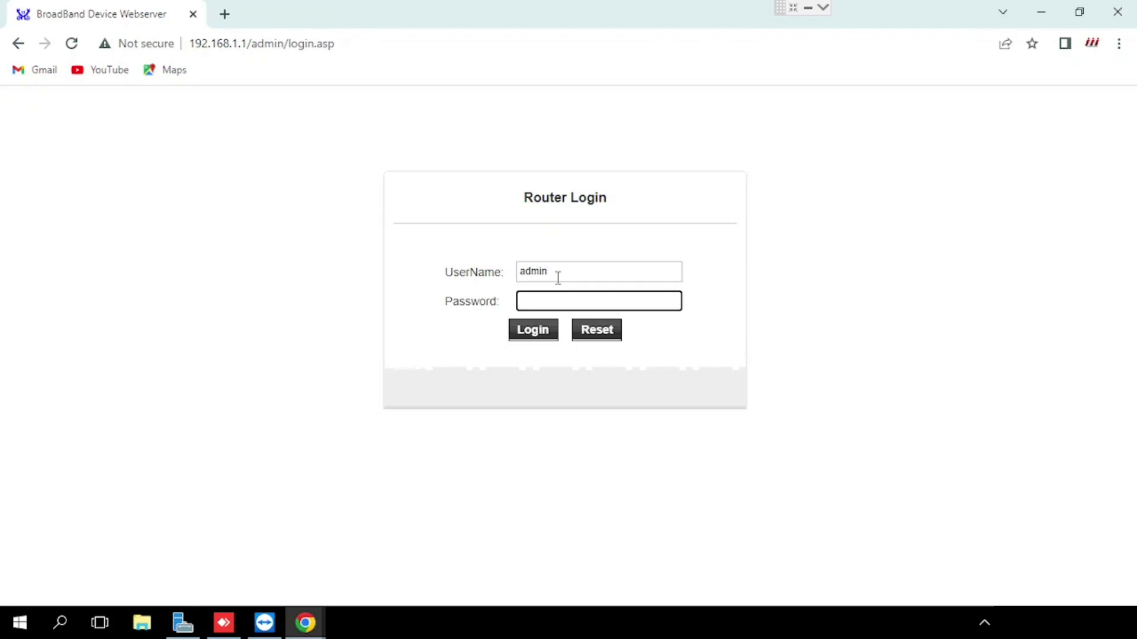
text(admin)
Log in, dismiss the password warning, and open LAN > DHCP to edit Max Lease Time
key(Return)
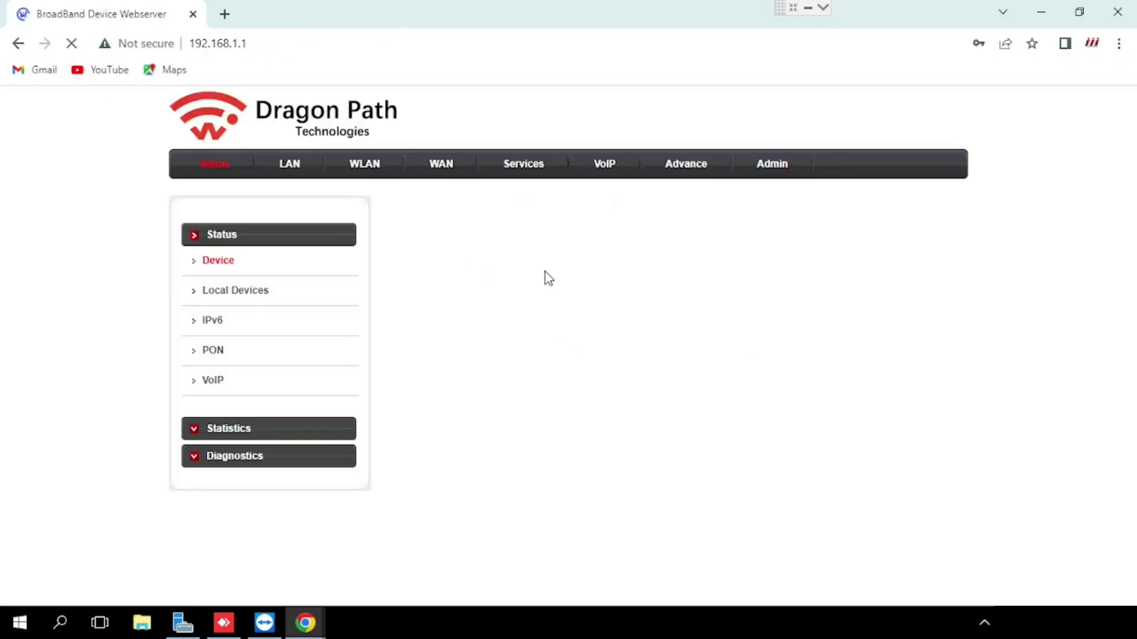
click(716, 266)
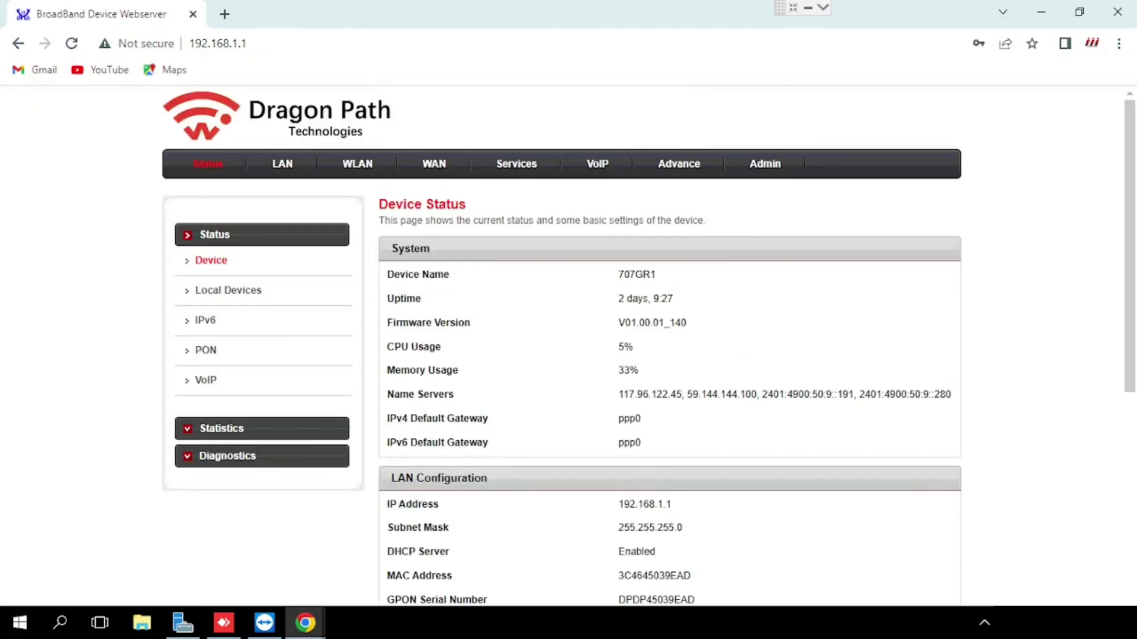
click(285, 173)
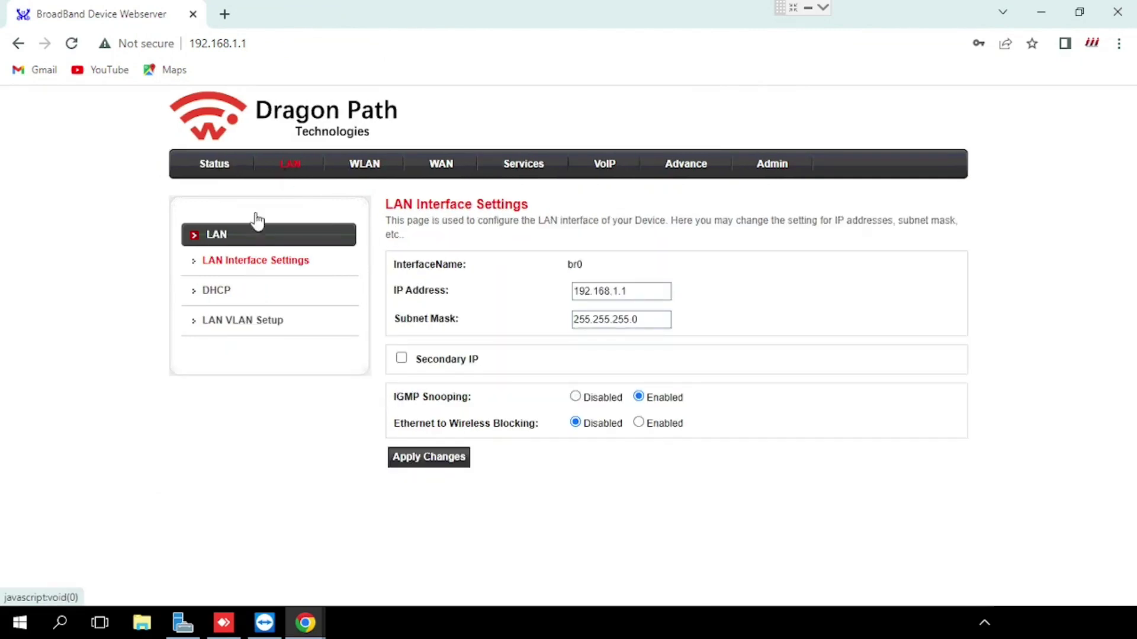
click(227, 298)
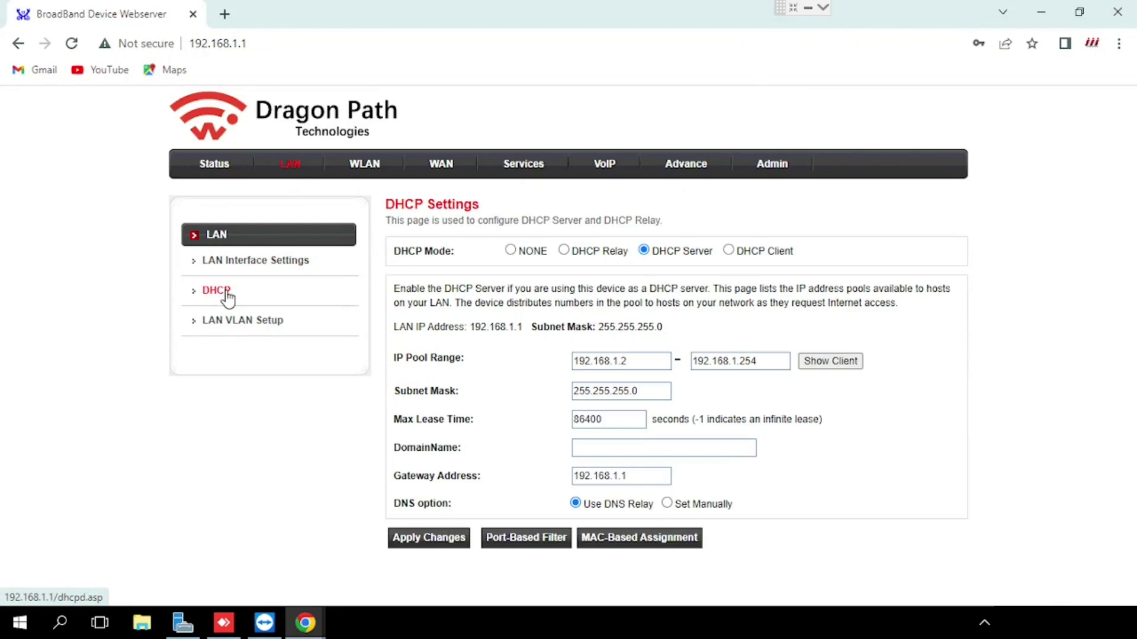
double_click(626, 417)
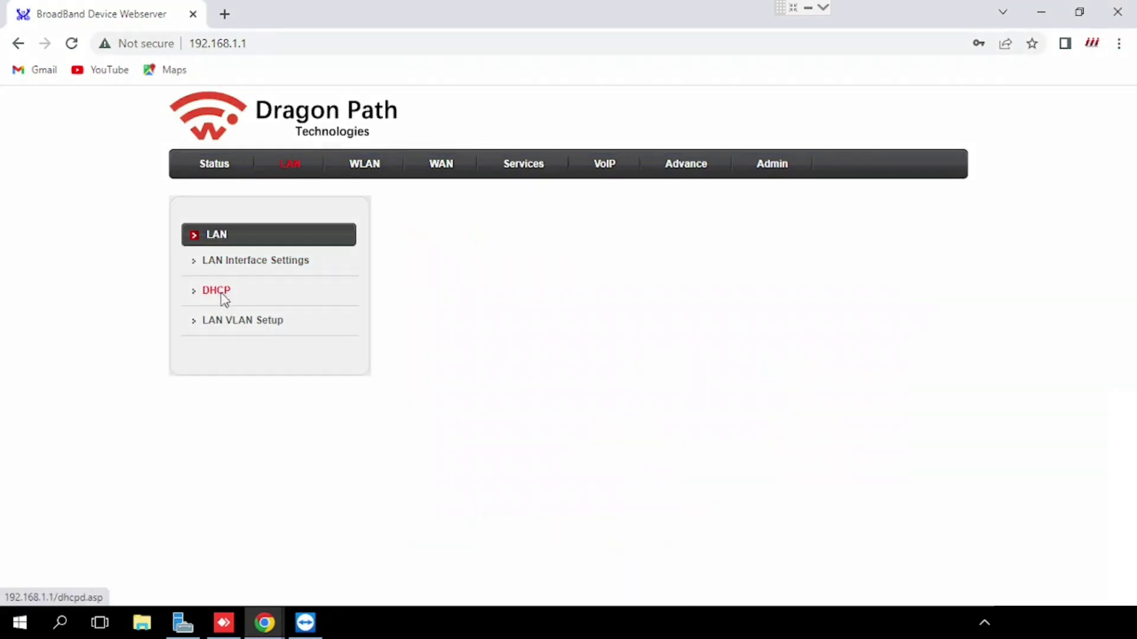
Open the Ethernet details via ncpa.cpl and select Physical Address 00-BE-43-98-49-F8
key(super+r)
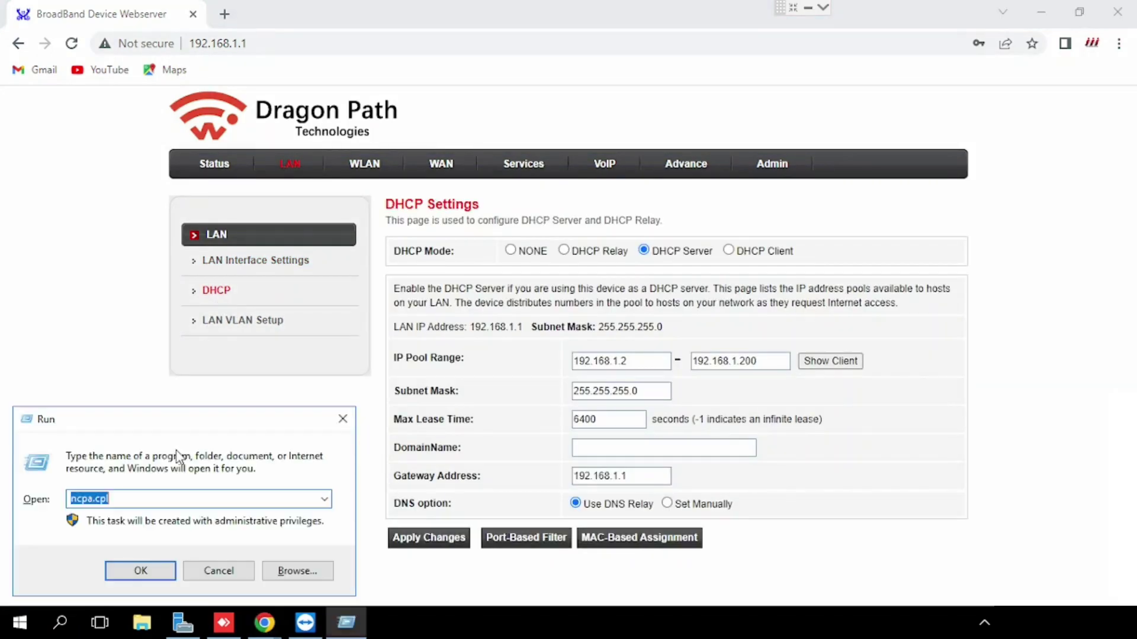
text(ncp)
key(Down)
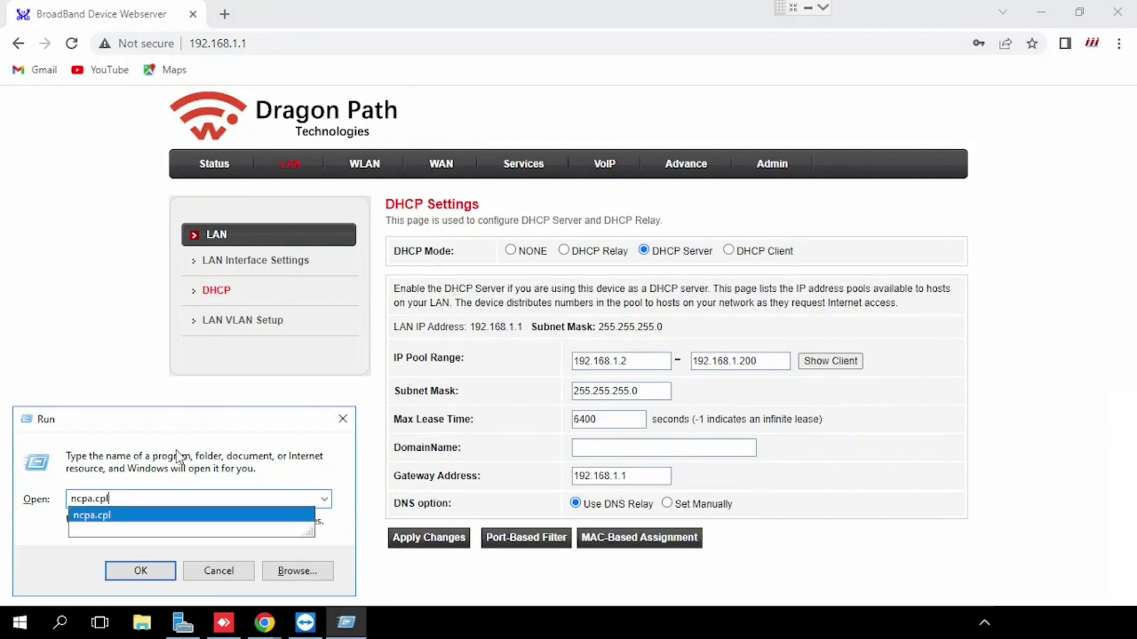
key(Return)
double_click(183, 159)
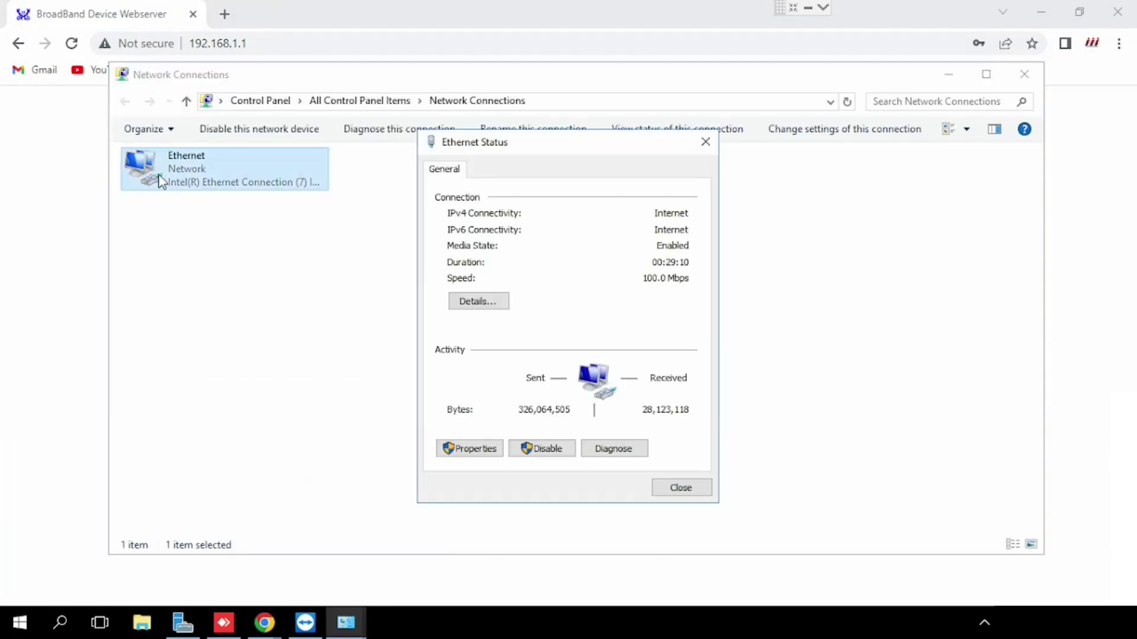
click(464, 302)
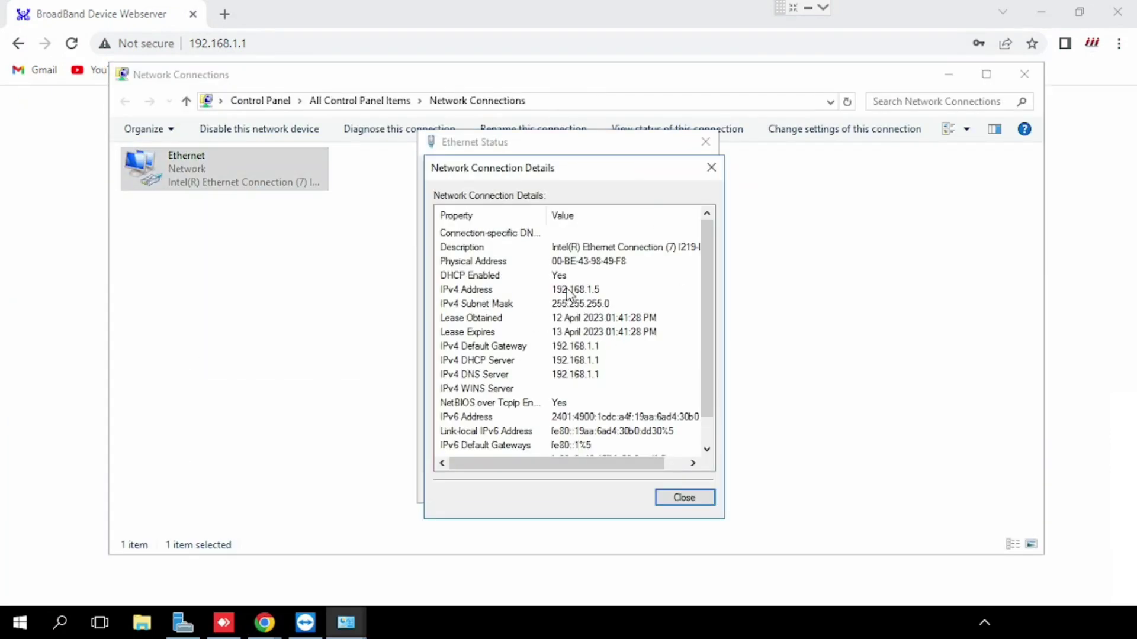
click(573, 266)
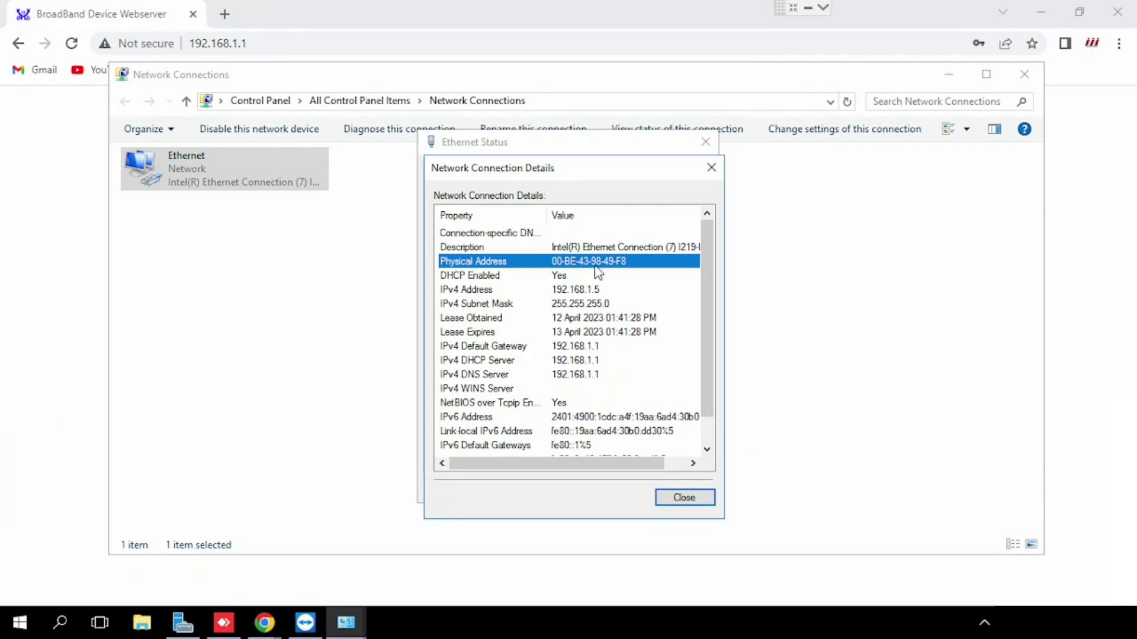
key(super+r)
Run ipconfig /all in a new Command Prompt
text(cmd)
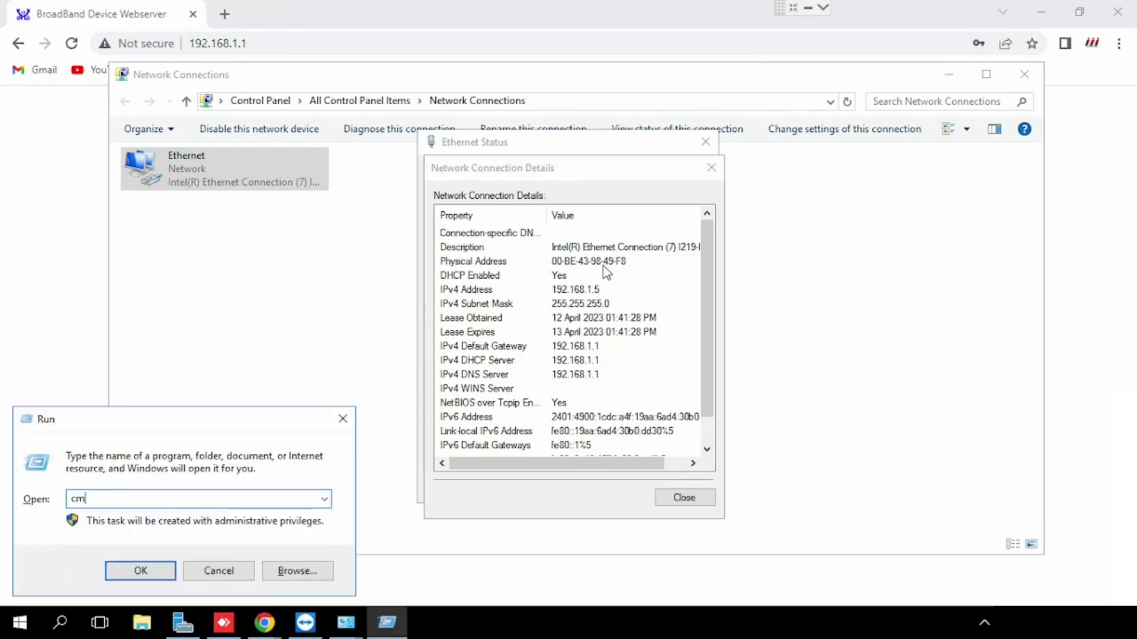
key(Return)
text(ipc)
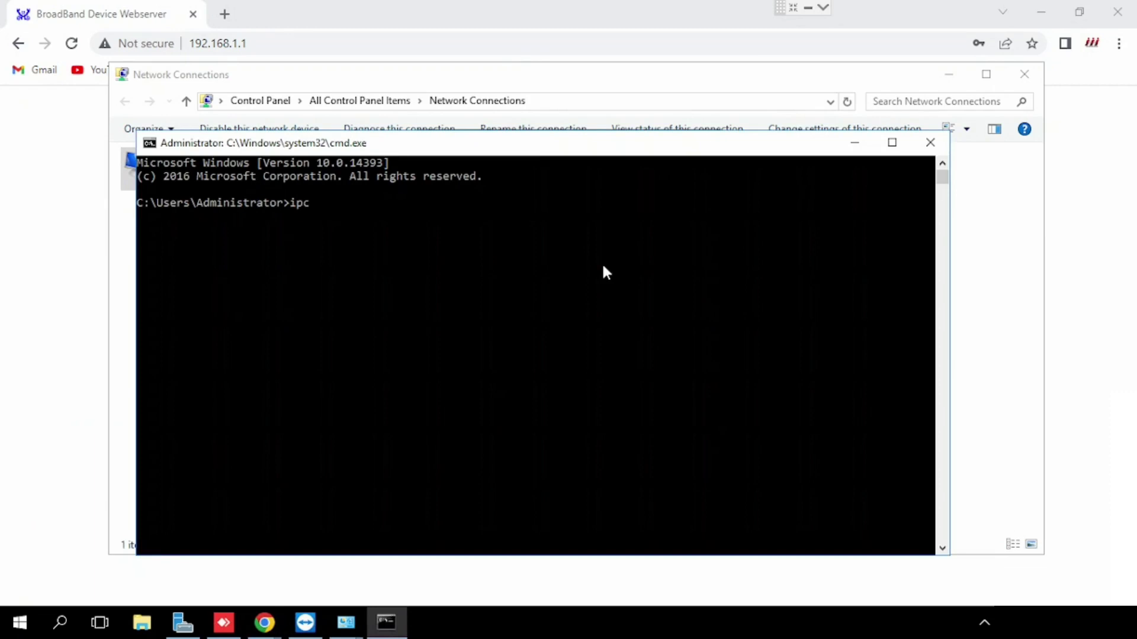
text(onfig /all)
key(Return)
Reposition the command window and copy the physical address 00-BE-43-98-49-F8
scroll(582, 335, up, 7)
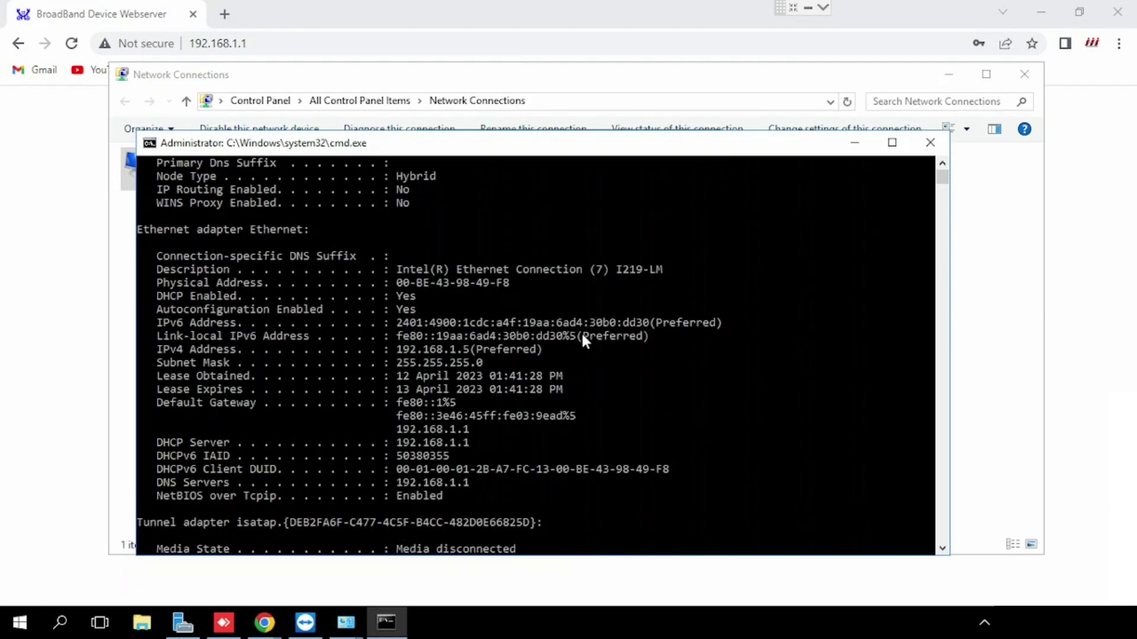
drag(564, 147, 833, 321)
drag(659, 322, 750, 169)
scroll(775, 415, down, 5)
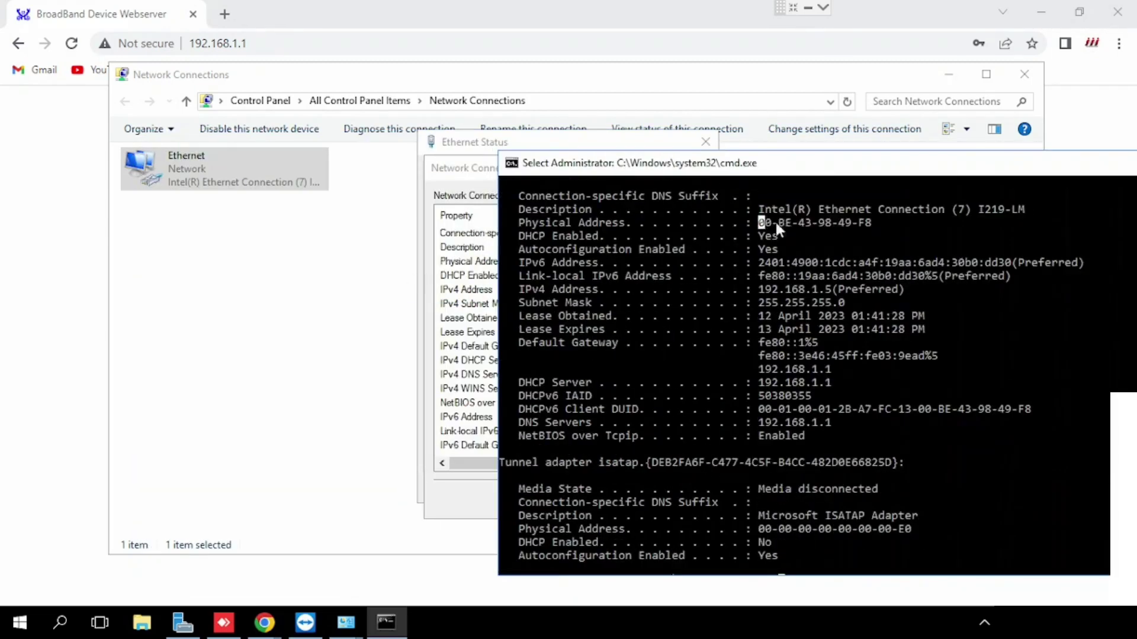
drag(760, 223, 865, 225)
key(ctrl+c)
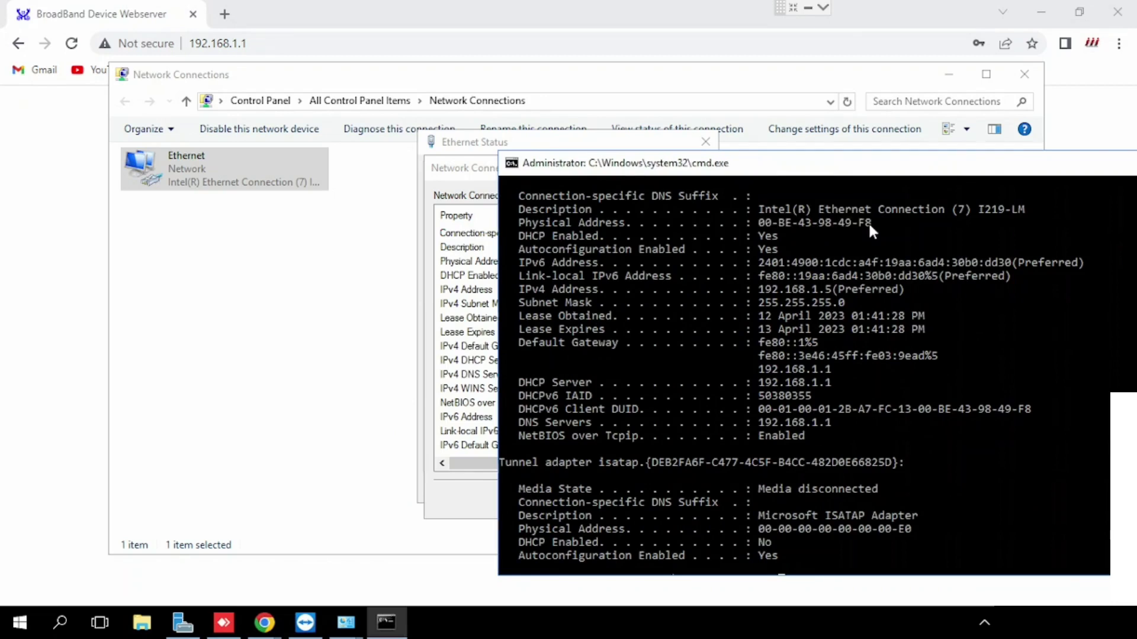
Paste the MAC address 00-BE-43-98-49-F8 into a new Notepad note
key(super+r)
text(notepad)
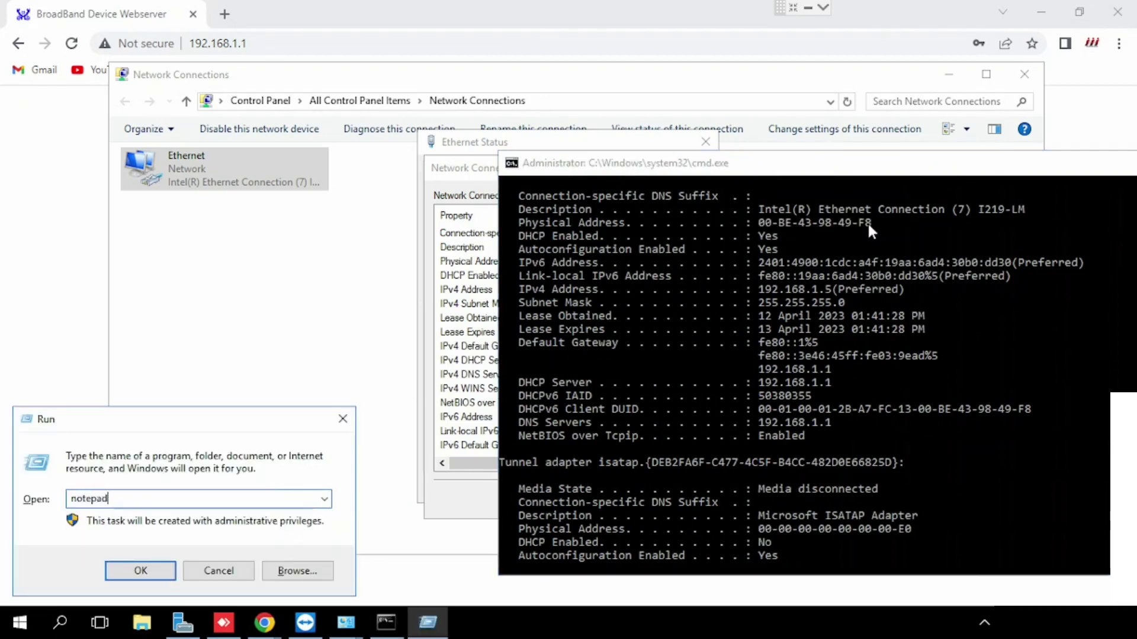
key(Return)
key(ctrl+v)
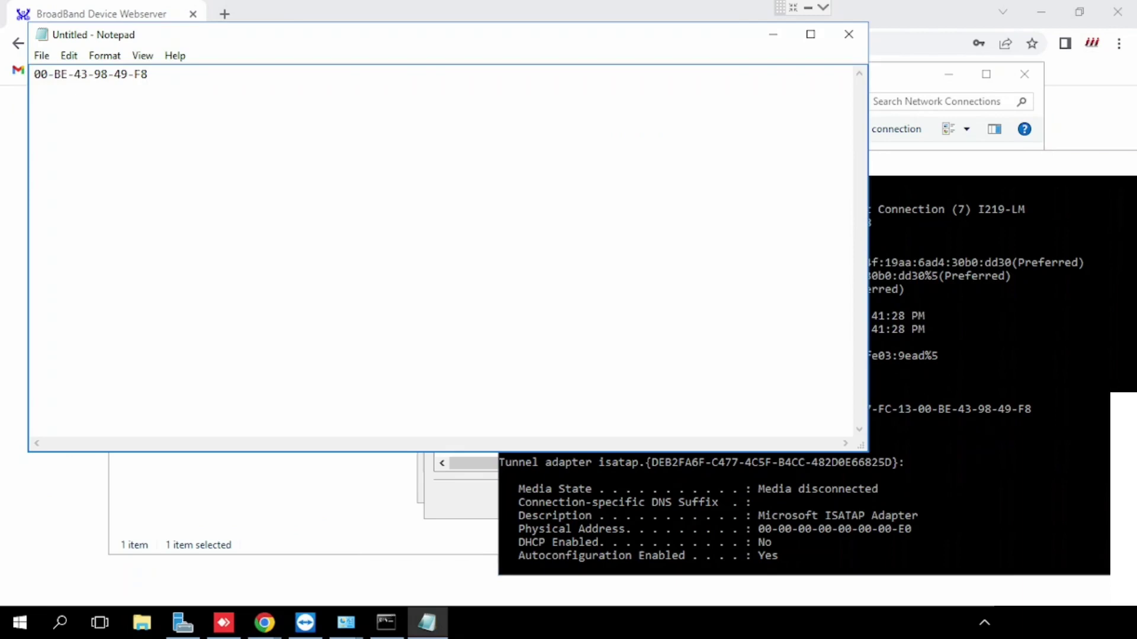
Close Command Prompt, Network Connections and the Ethernet dialogs, and minimize Notepad
drag(1014, 155, 945, 172)
click(959, 161)
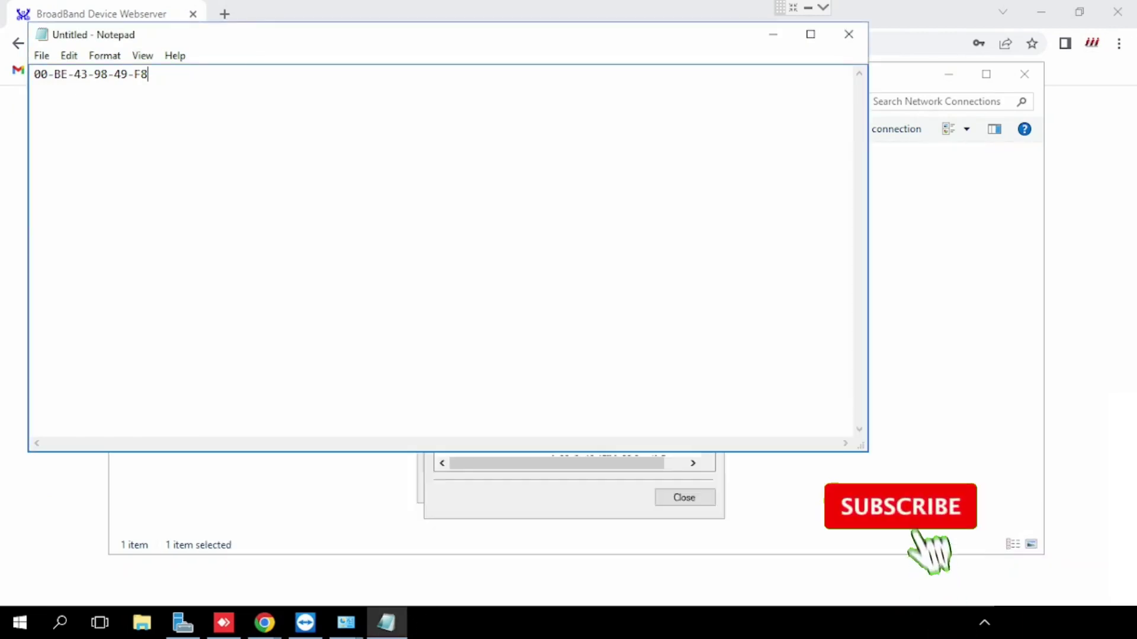
click(1024, 74)
drag(640, 45, 846, 203)
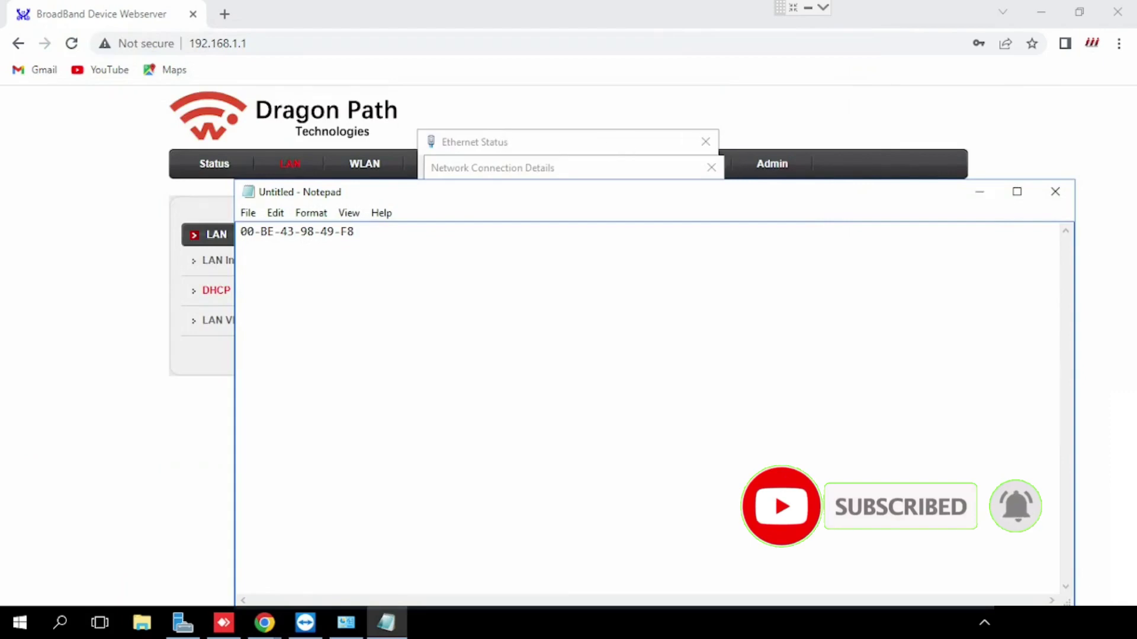
click(711, 167)
click(706, 144)
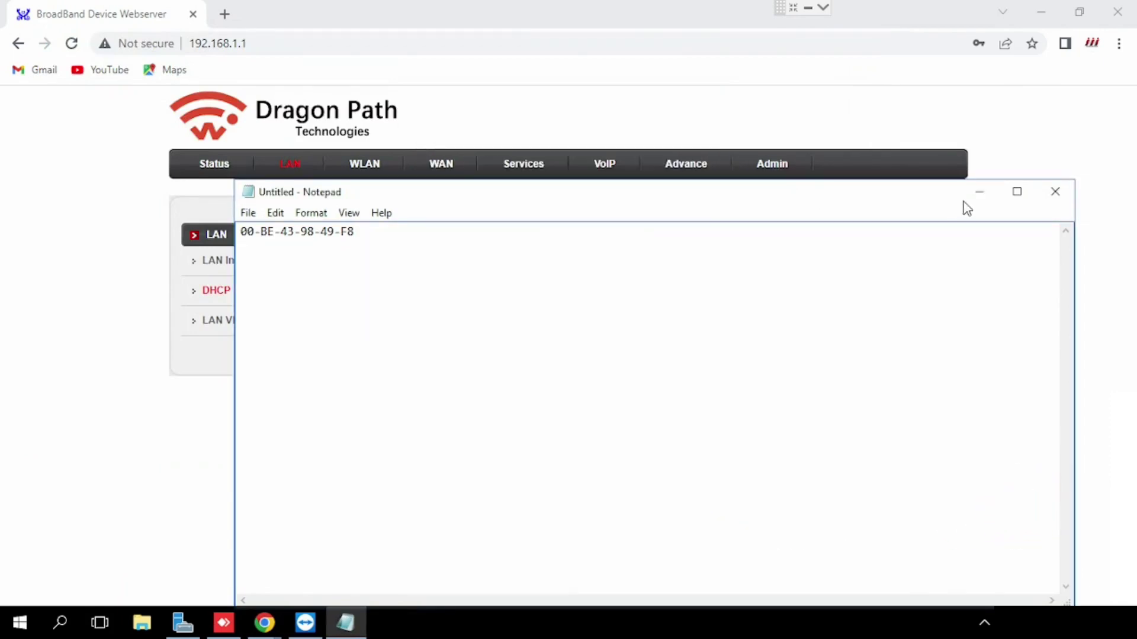
click(979, 193)
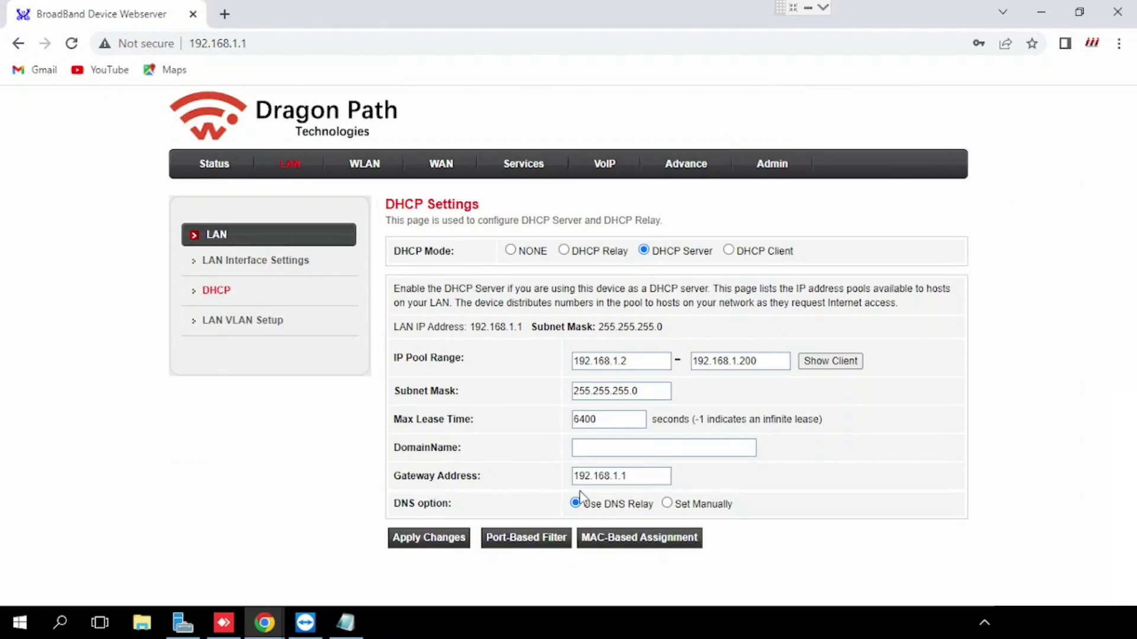
Add an enabled MAC-based reservation binding 00-be-43-98-49-f8 to 192.168.1.5, then close the window
click(651, 539)
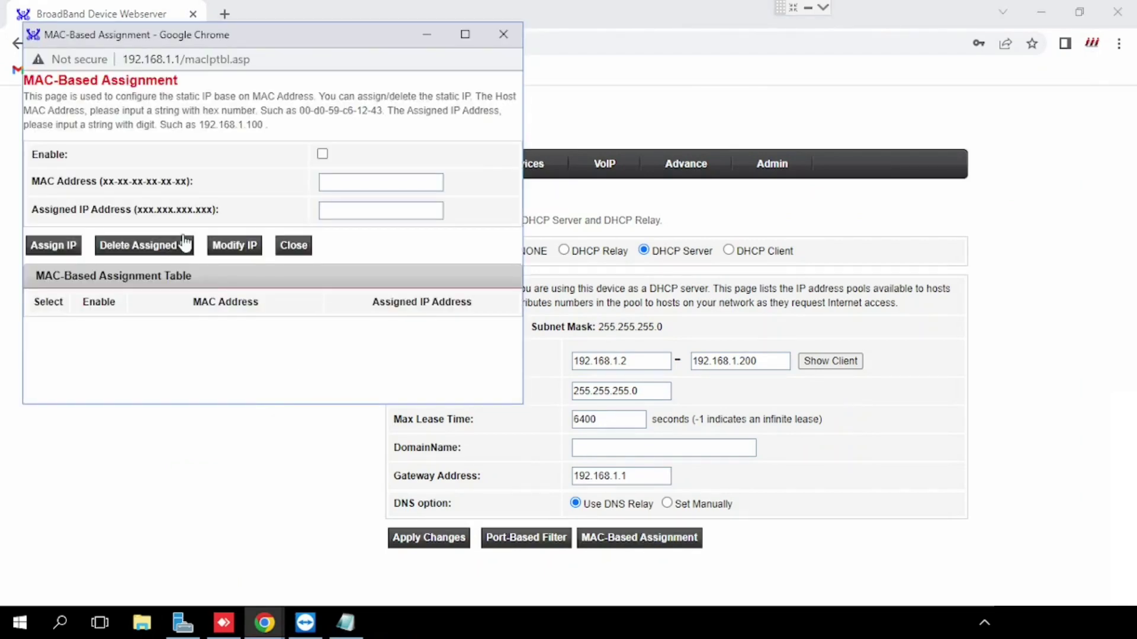
click(322, 155)
click(334, 182)
key(ctrl+v)
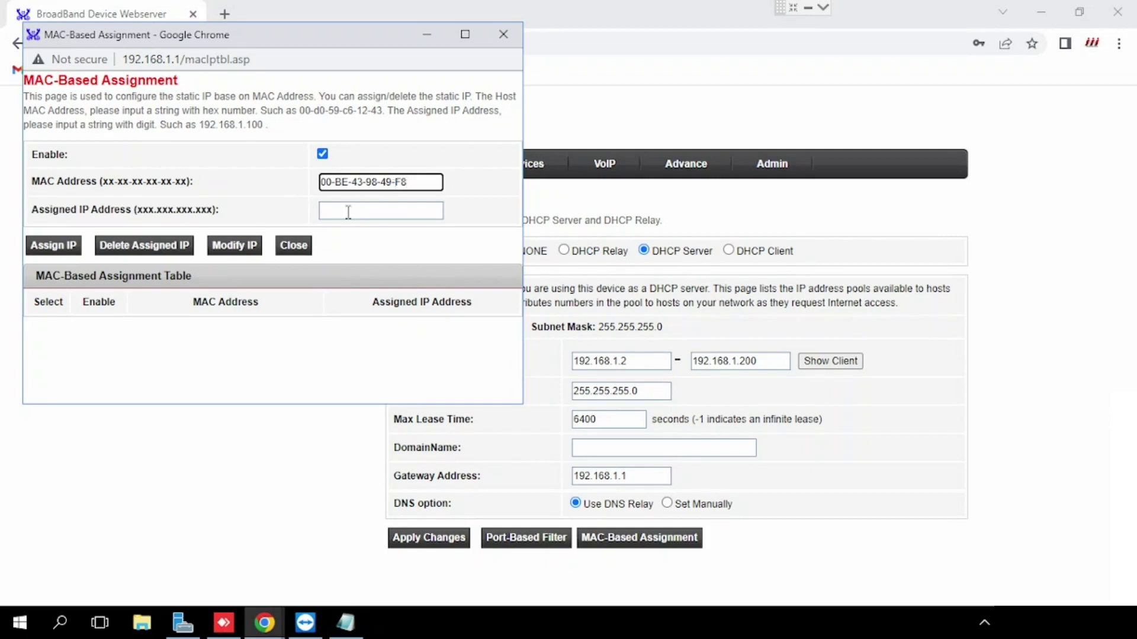
click(390, 211)
text(192)
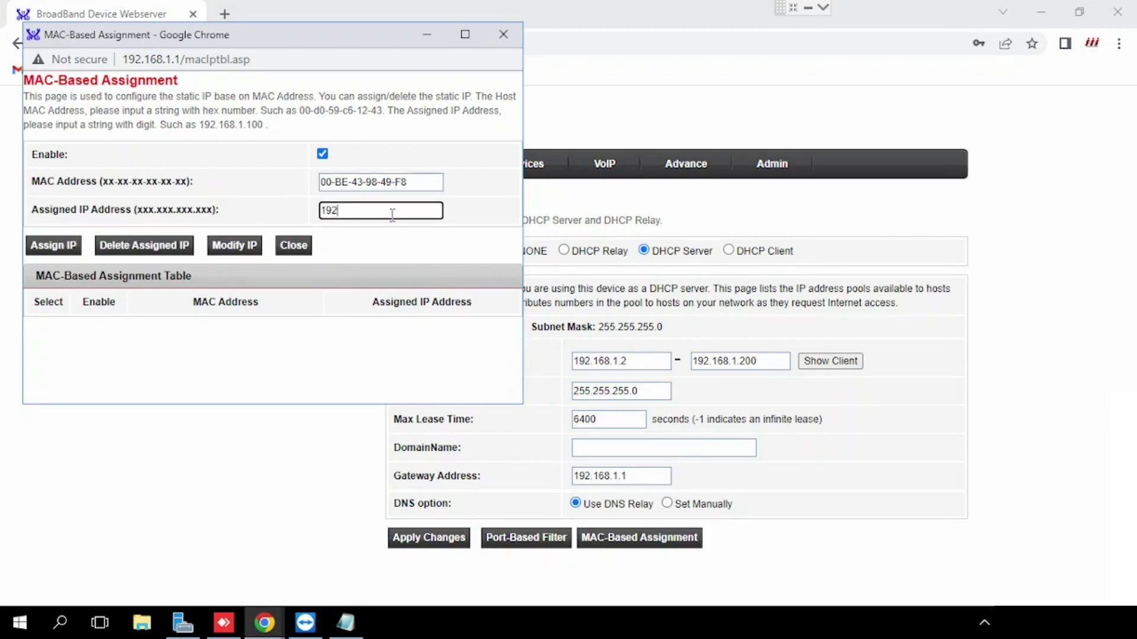
text(.168.1.1)
key(BackSpace)
text(5)
click(63, 251)
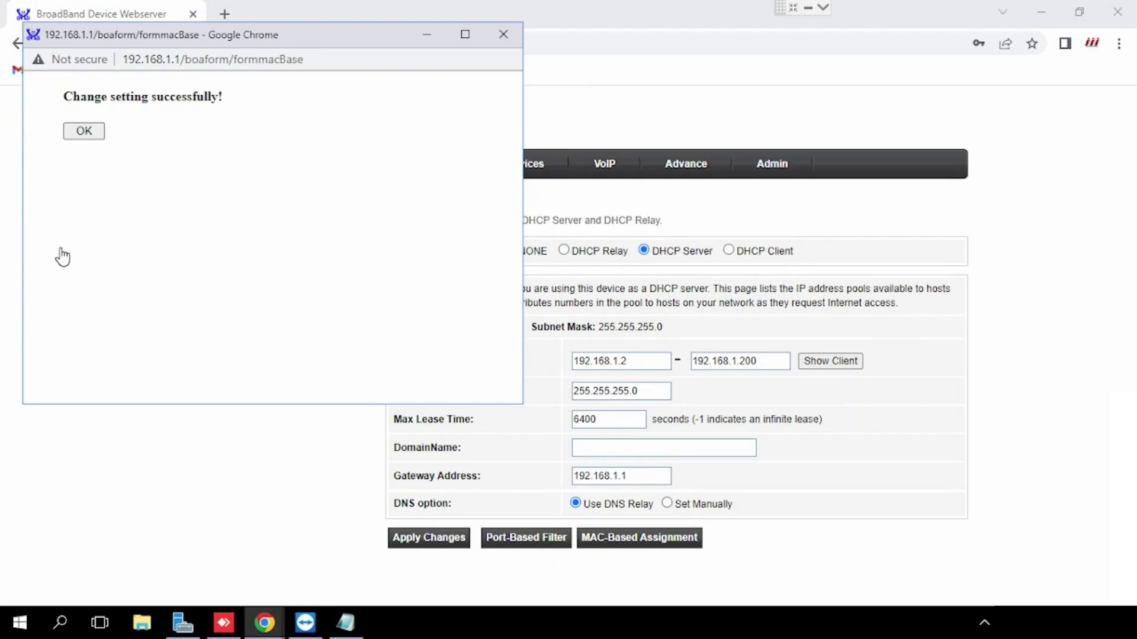
click(83, 131)
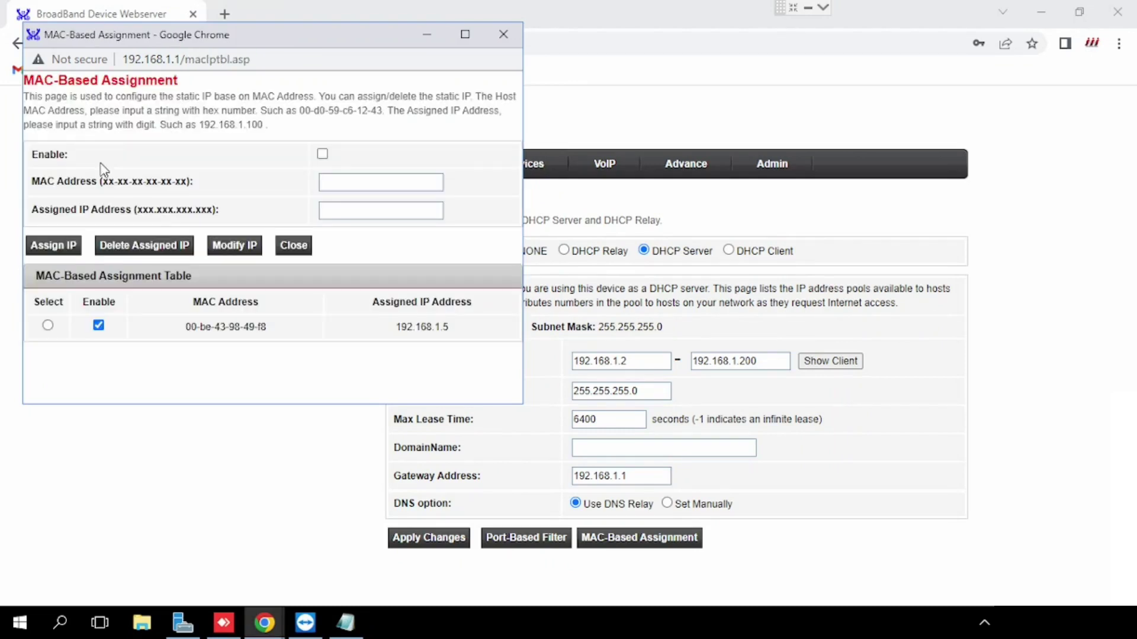
click(508, 32)
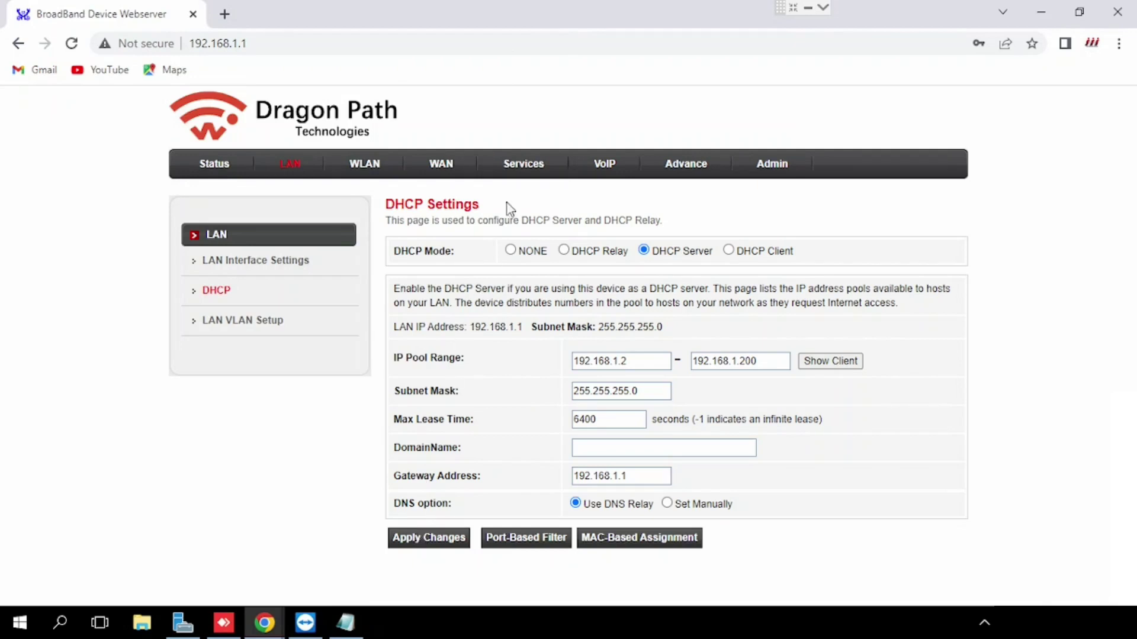
In Services > Firewall > DMZ, enable the DMZ host and enter 192.168.1.5
click(532, 170)
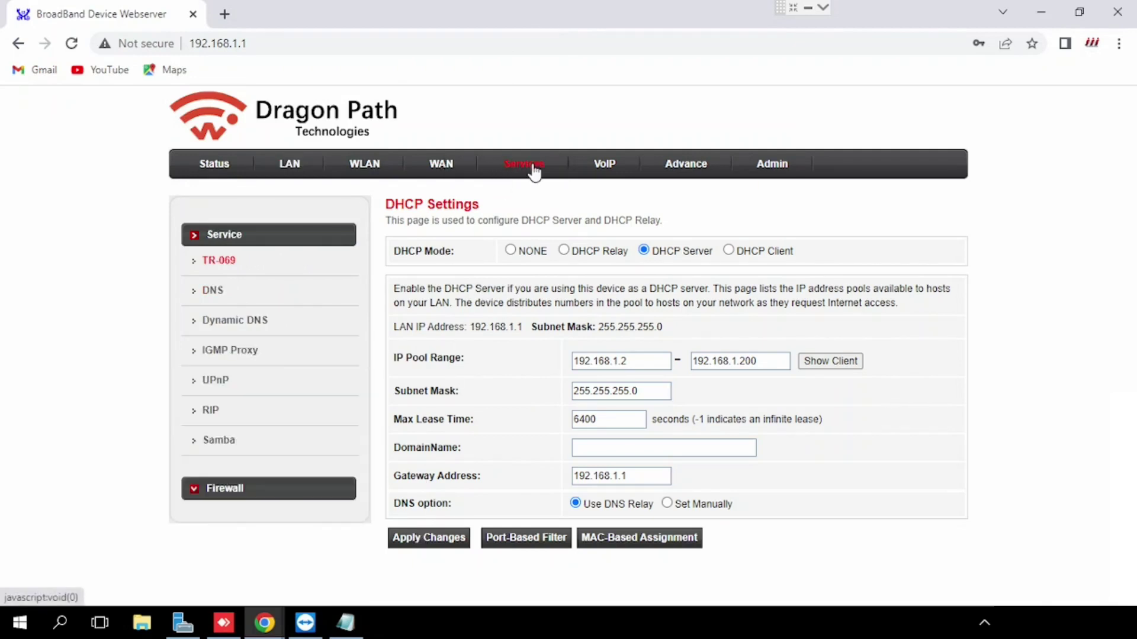
key(ctrl+minus)
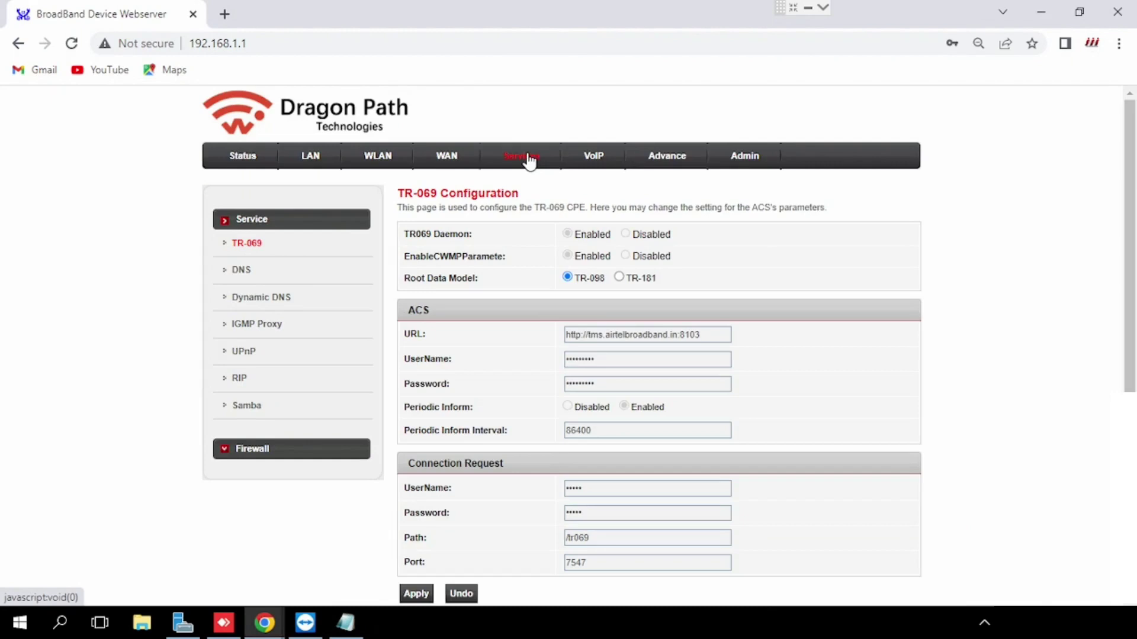
click(225, 450)
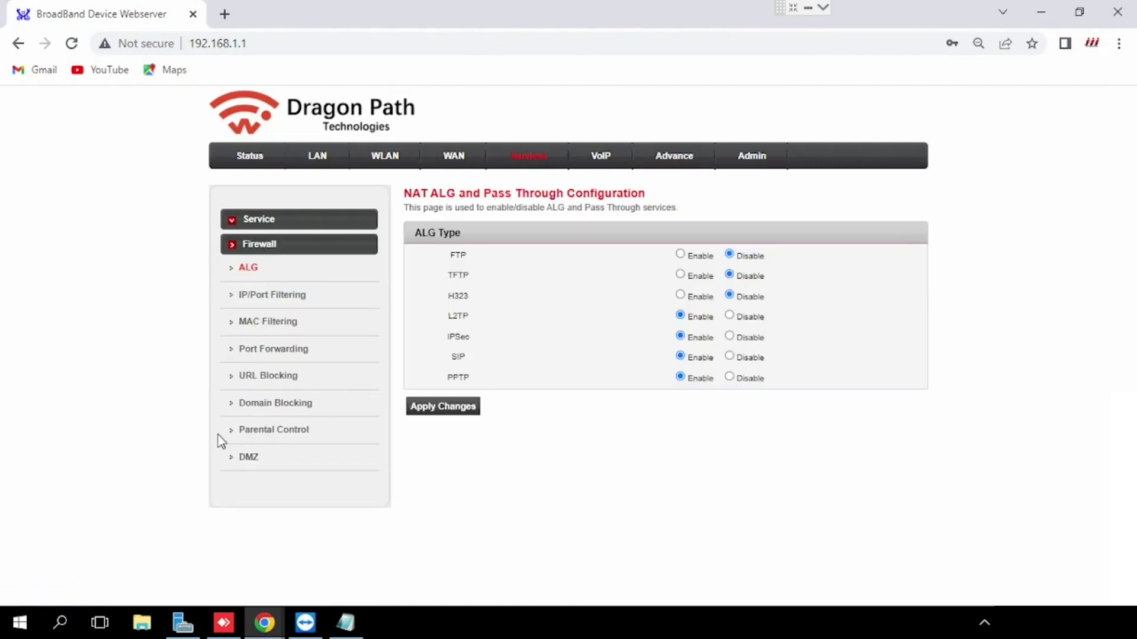
click(295, 303)
click(248, 459)
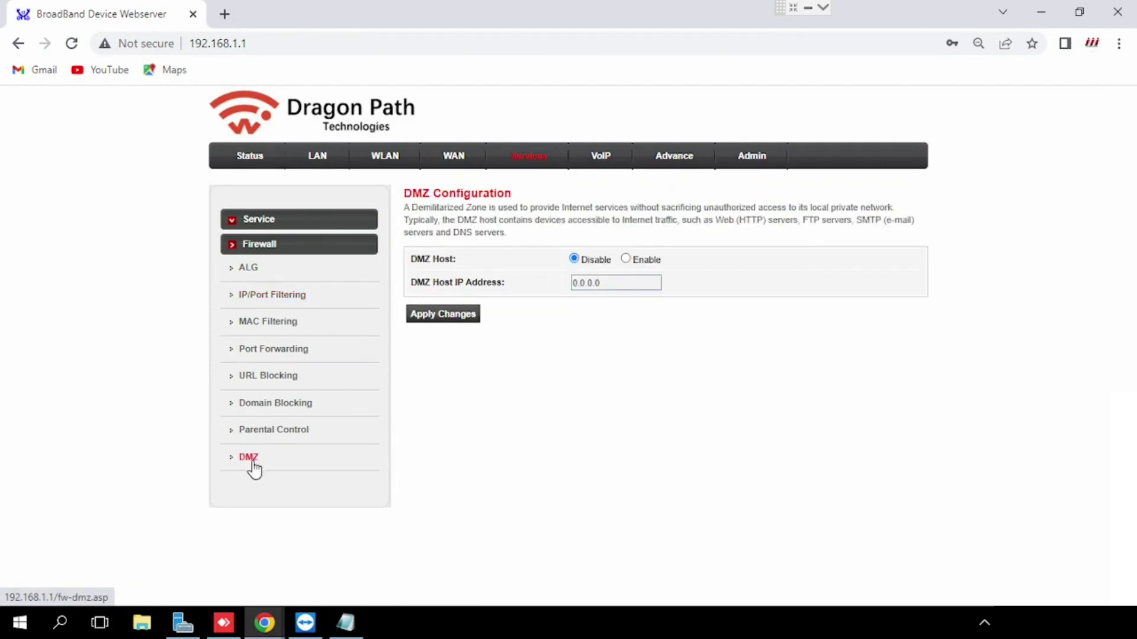
click(625, 258)
drag(616, 282, 525, 302)
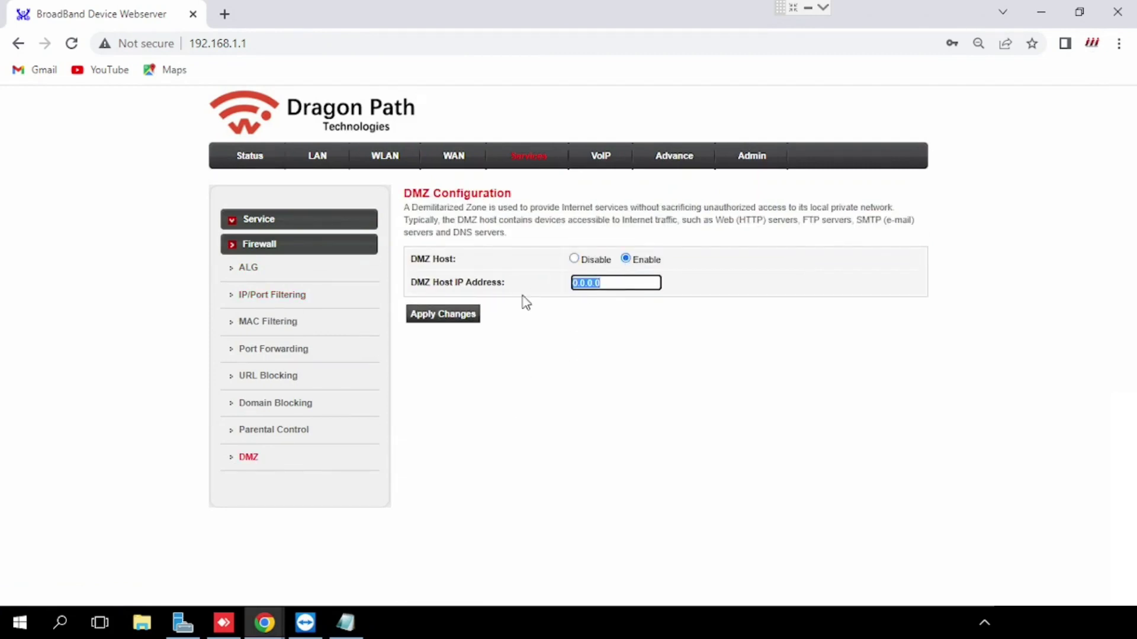
text(192.168.1.5)
Apply the DMZ host 192.168.1.5 setting and dismiss the success message
click(437, 318)
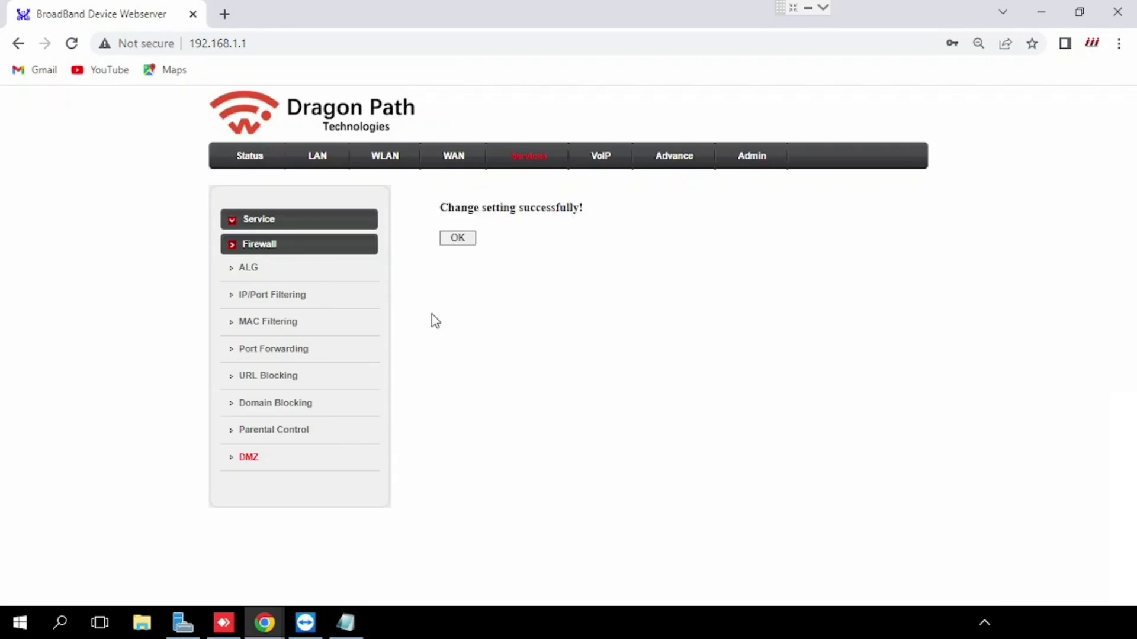
click(441, 239)
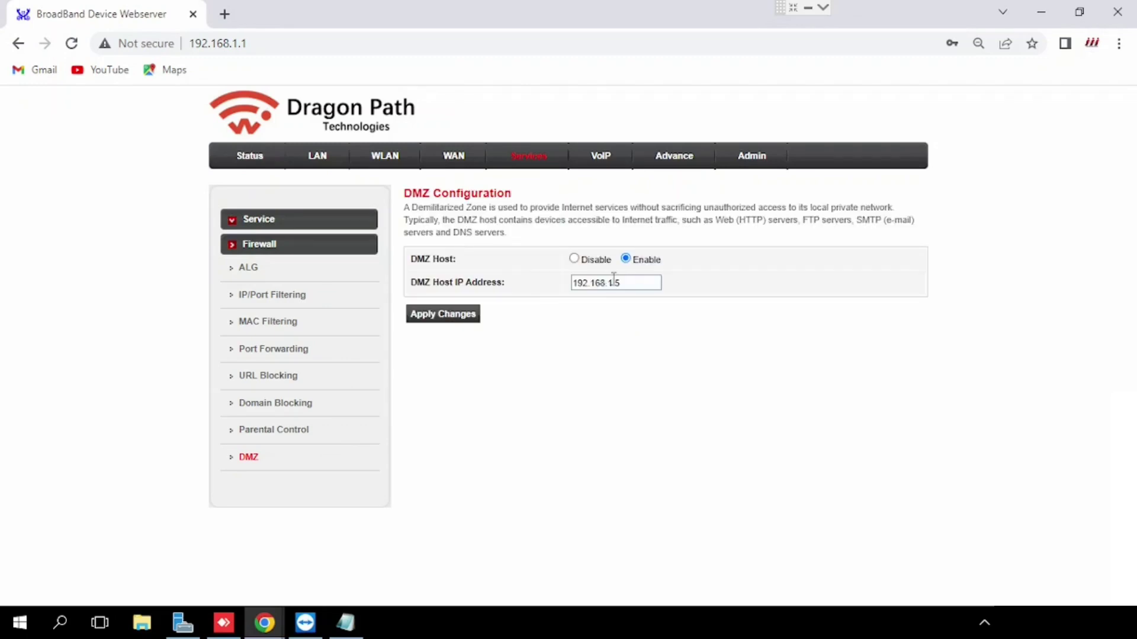
drag(634, 283, 616, 283)
key(ctrl+a)
key(End)
Disable the DMZ host, apply the change, and go to Port Forwarding
click(573, 259)
click(449, 315)
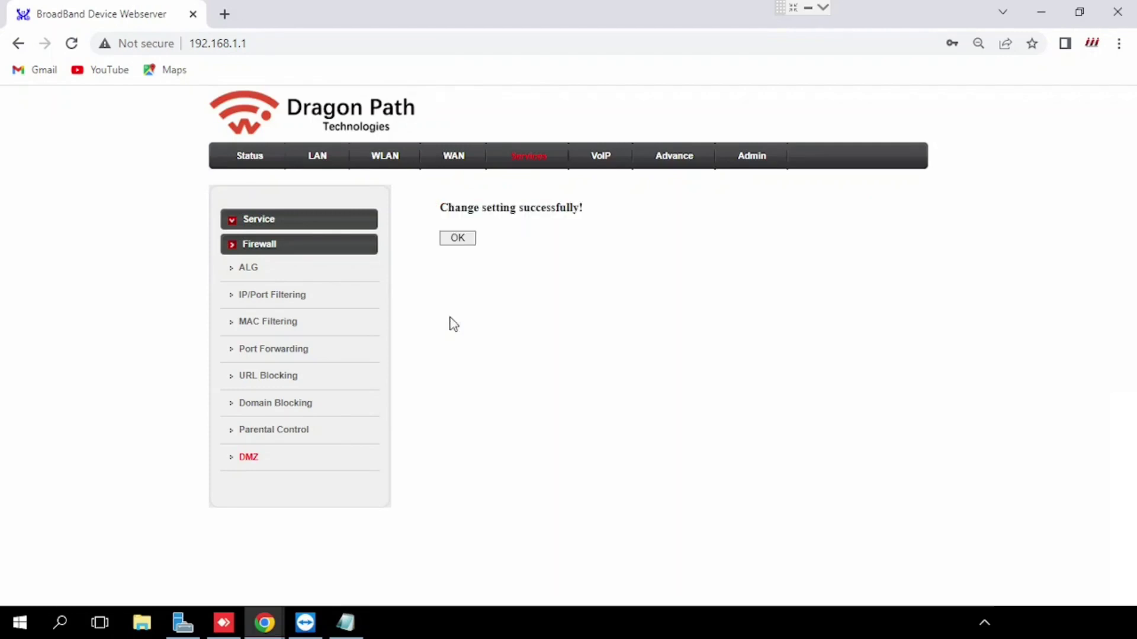
click(458, 237)
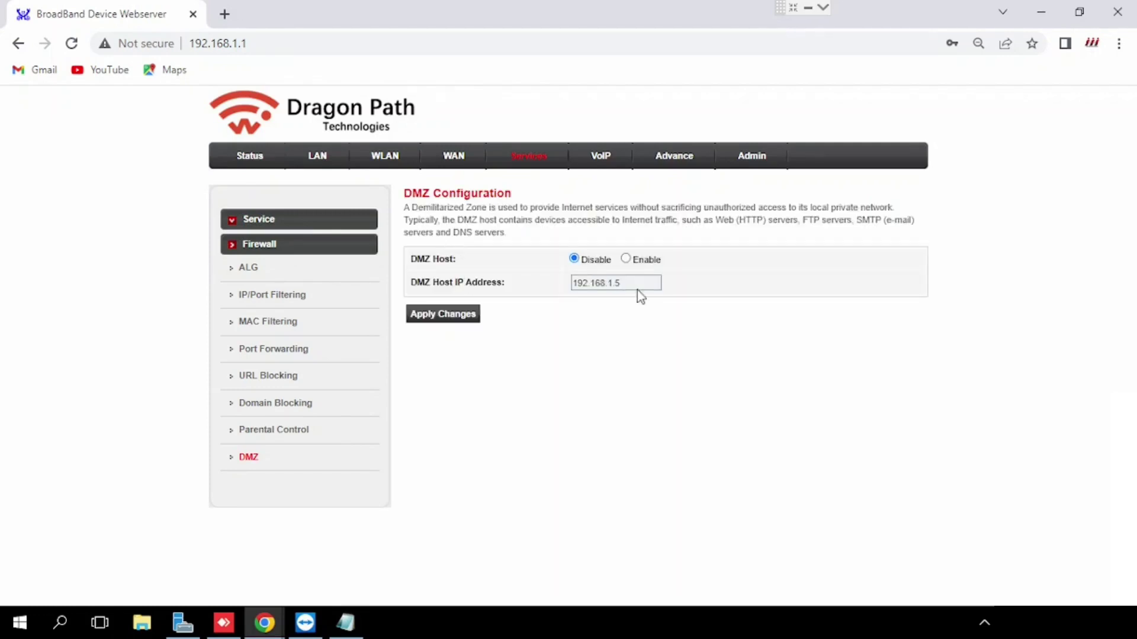
click(434, 322)
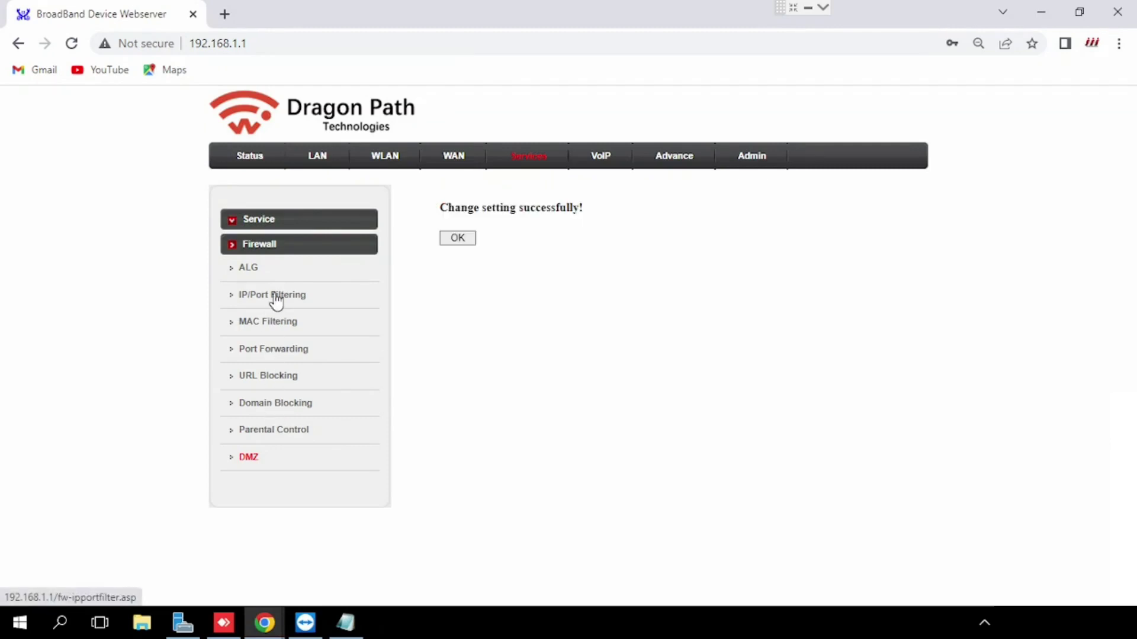
click(277, 359)
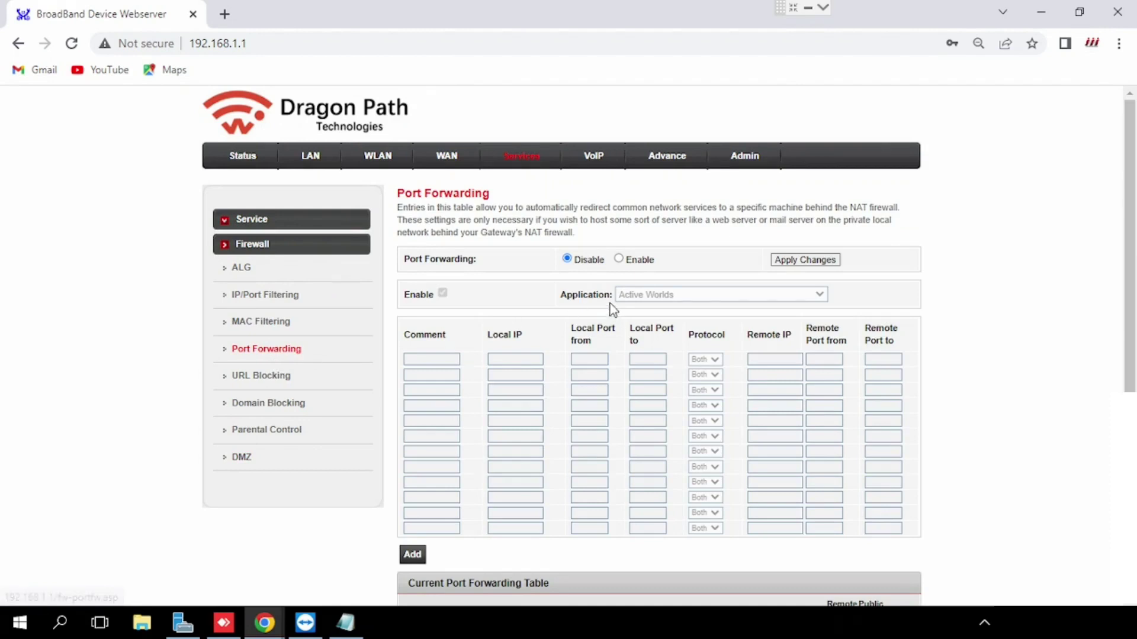
Enable port forwarding, leaving Active Worlds as the selected application
click(619, 258)
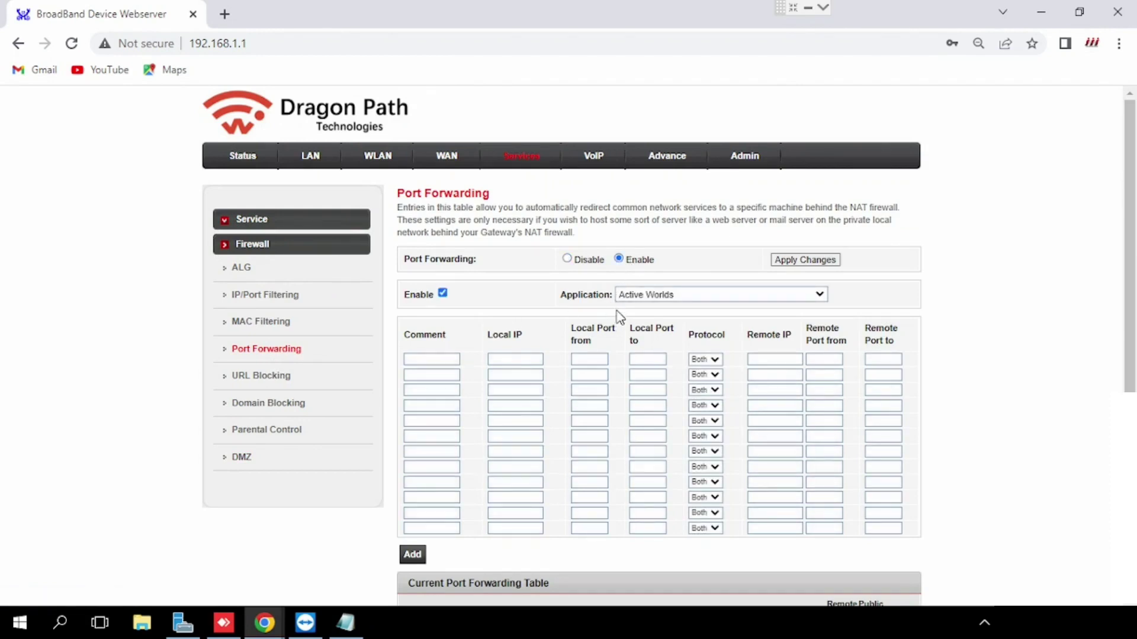
click(646, 298)
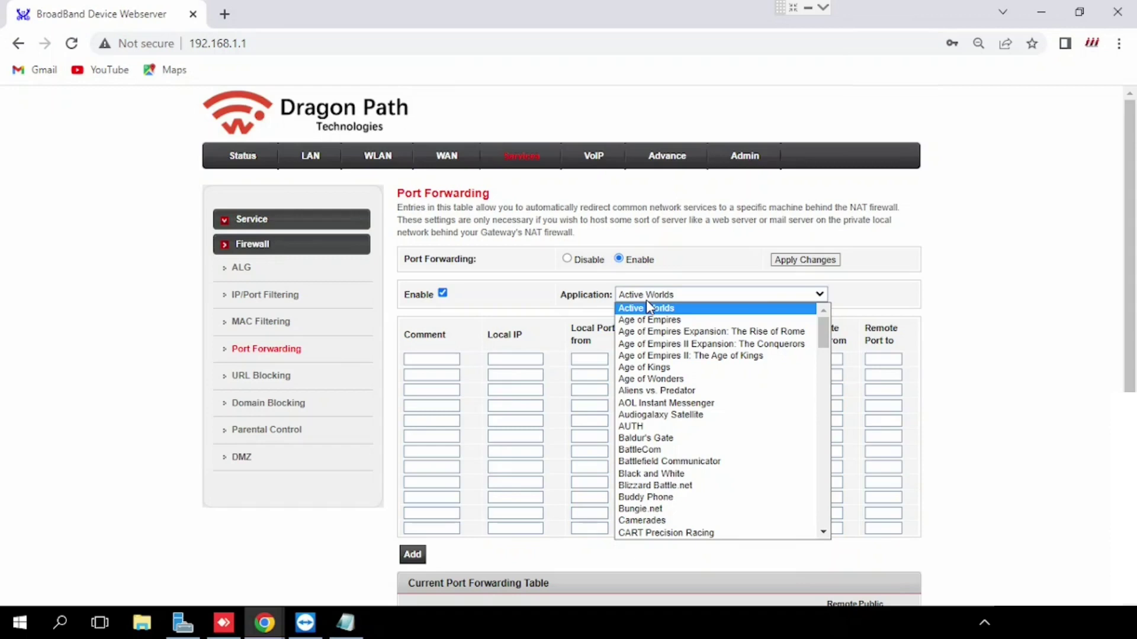
click(555, 304)
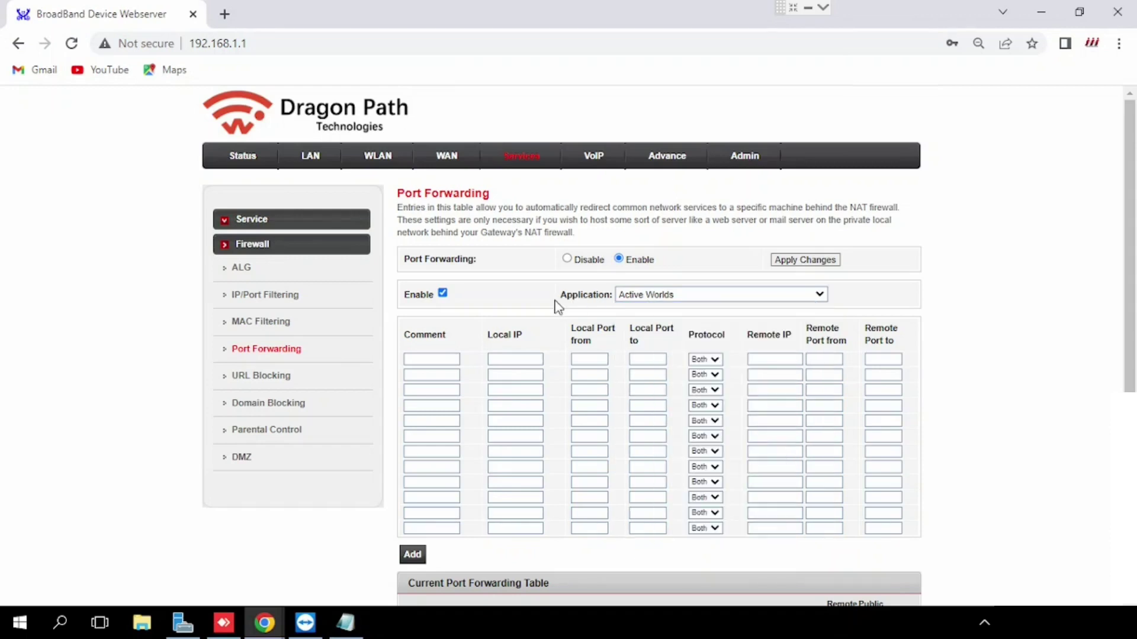
scroll(556, 307, down, 1)
Fill the first forwarding row: comment Test, local IP 192.168.1.5, local ports 80 to 80, remote port 80
click(426, 294)
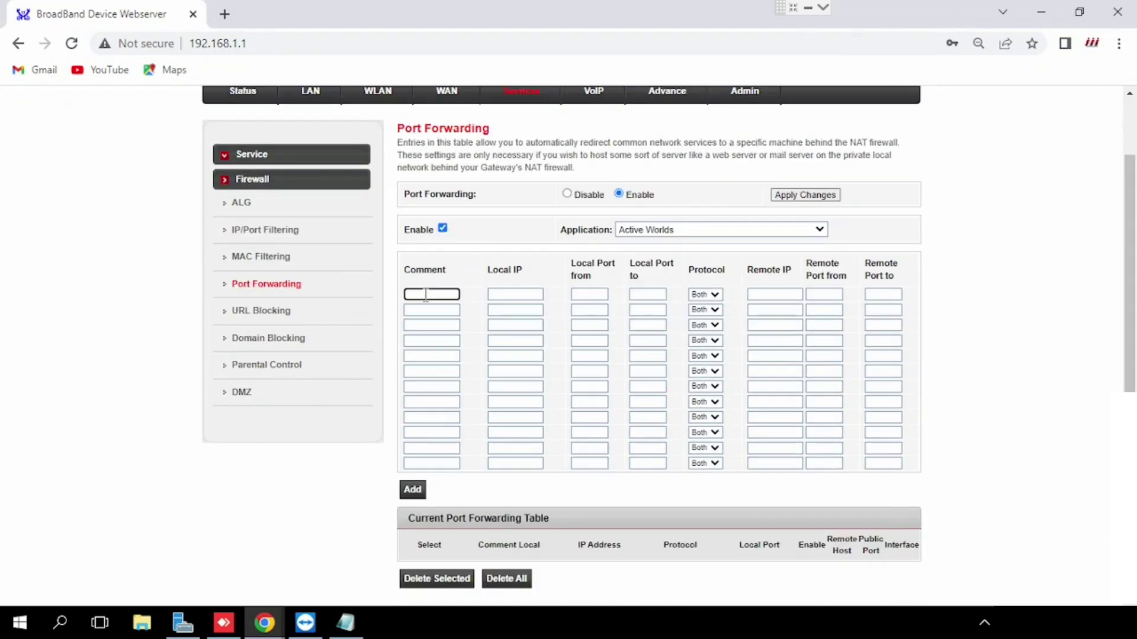
text(Test)
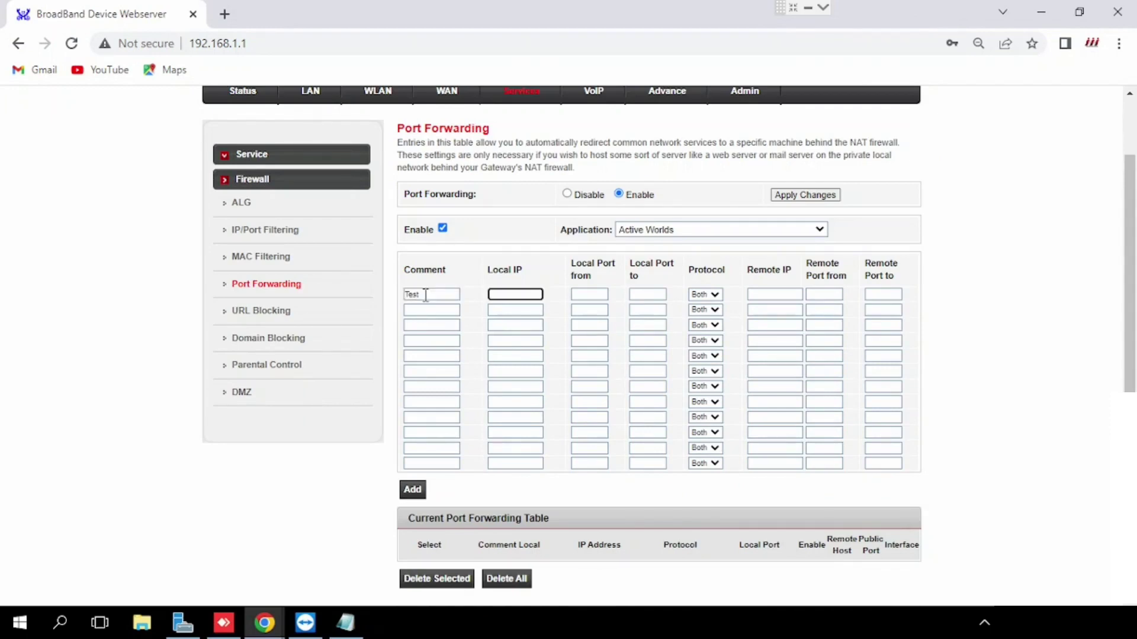
text(192.168.1.5)
key(Tab)
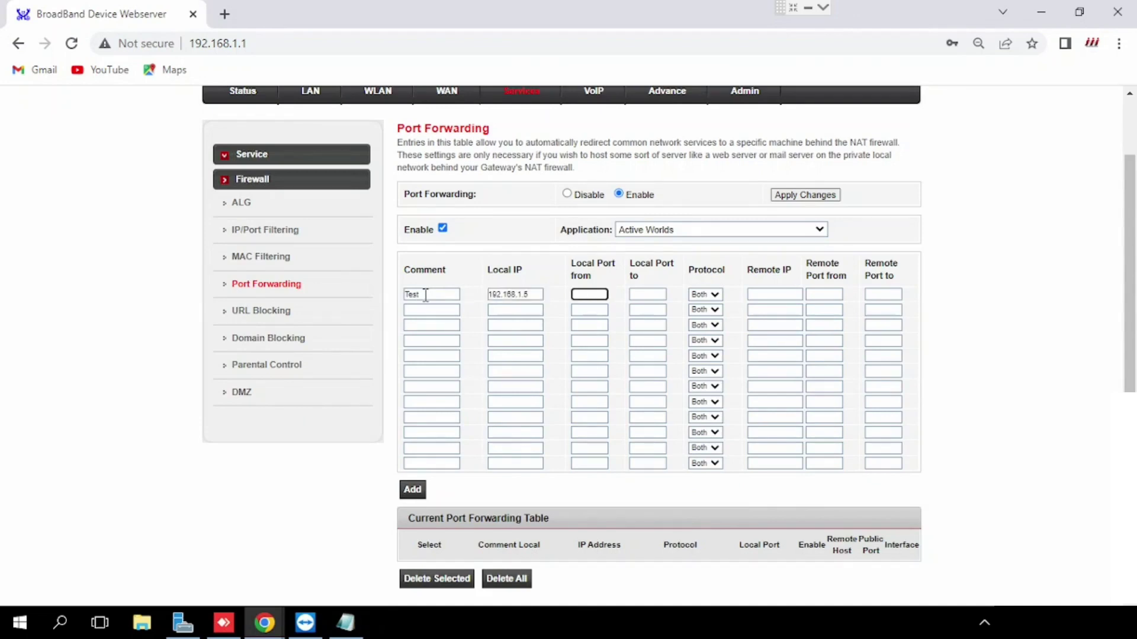
text(80)
key(Tab)
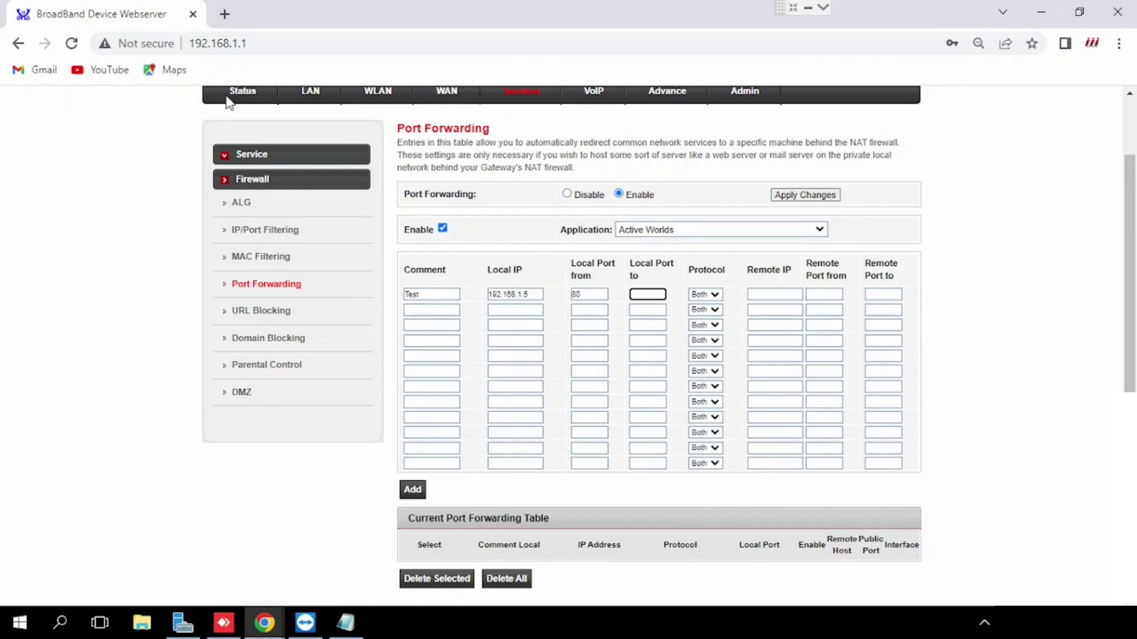
text(80)
key(Tab)
text(80)
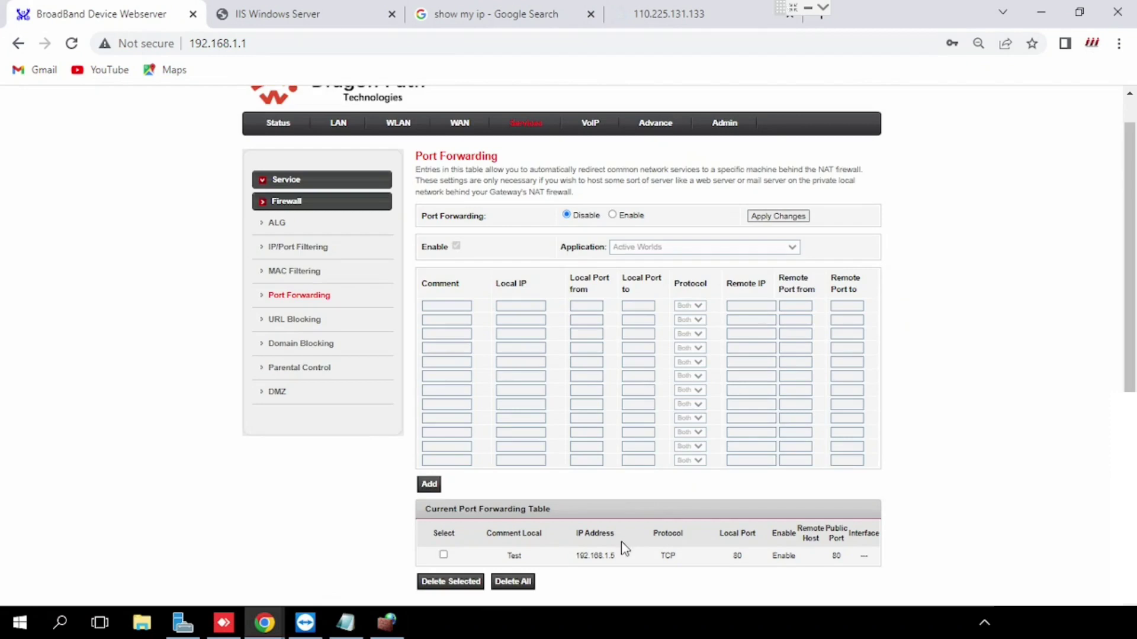
Delete the Test forwarding entry, confirming the removal, and switch port forwarding back to Enable
click(443, 555)
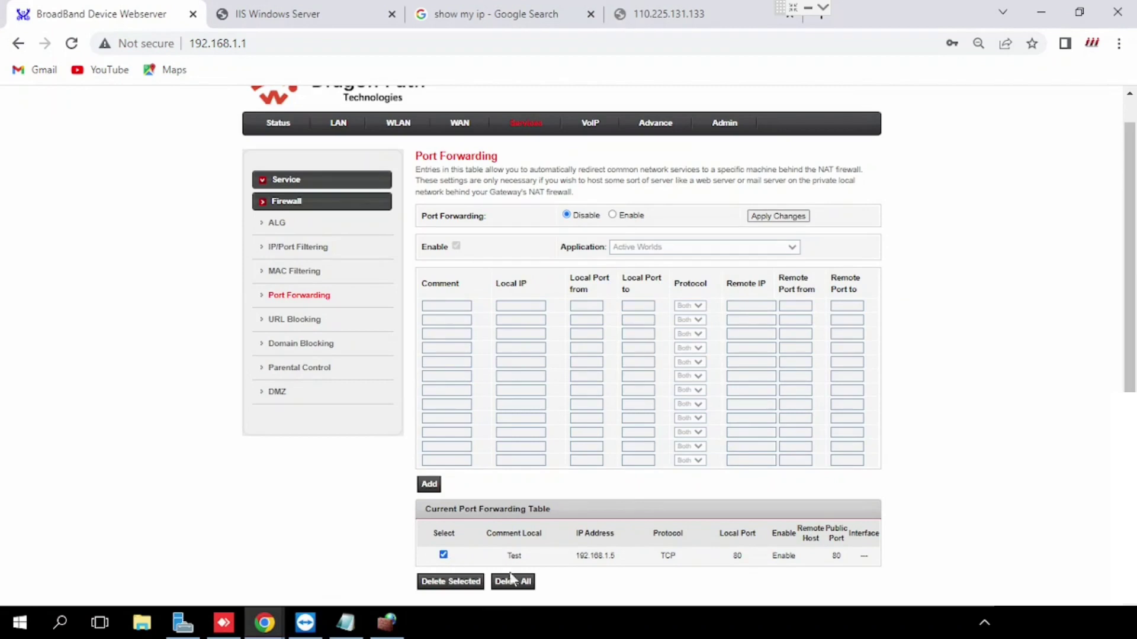
click(439, 582)
click(649, 137)
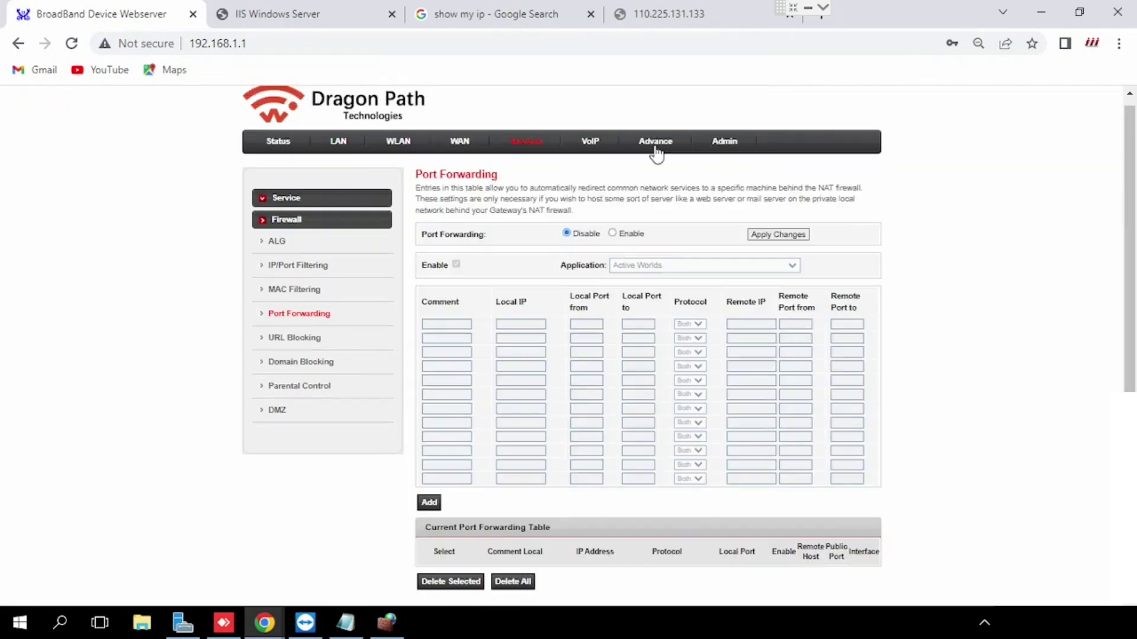
click(612, 233)
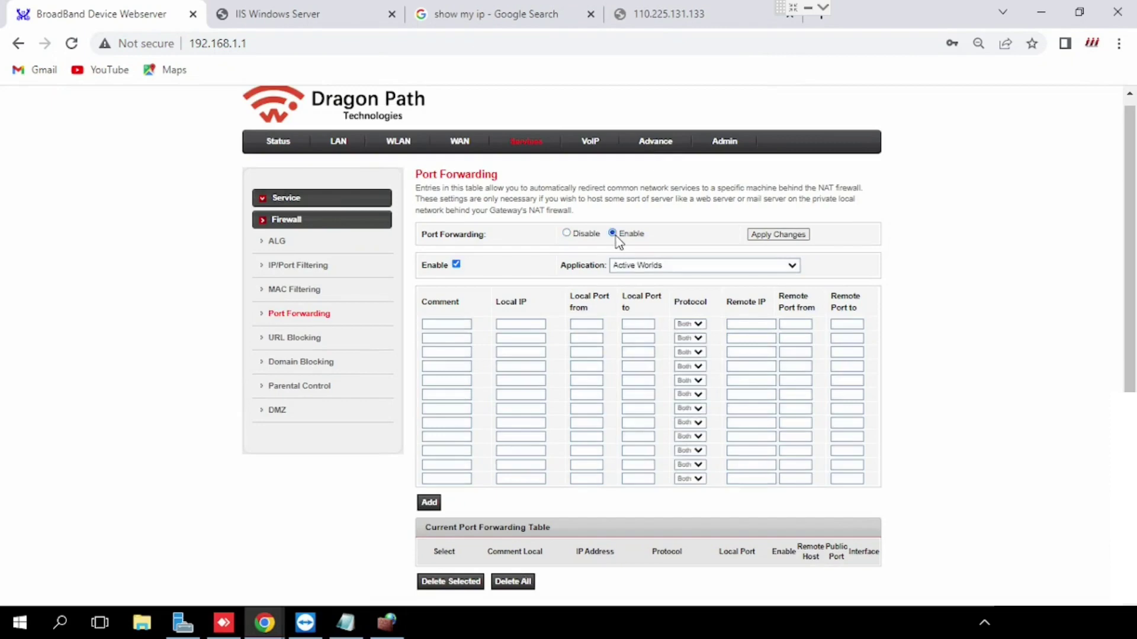